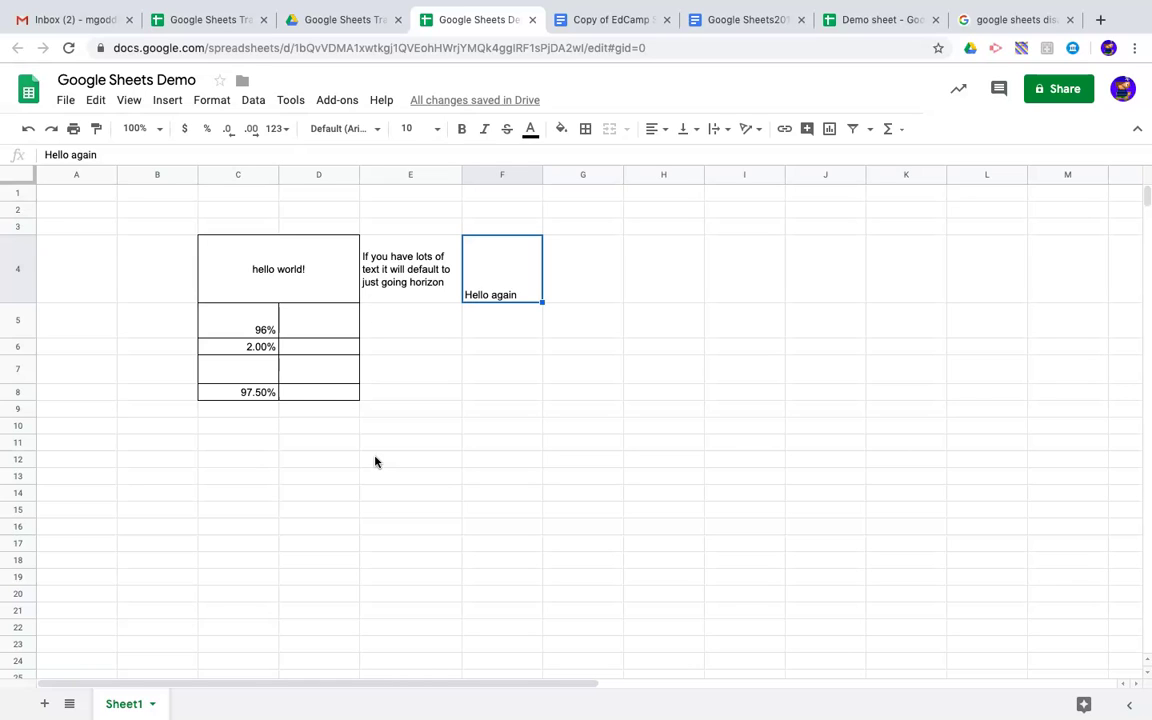
Insert a blank column to the left of column E.
{"action": "left_click", "coordinate": [395, 177]}
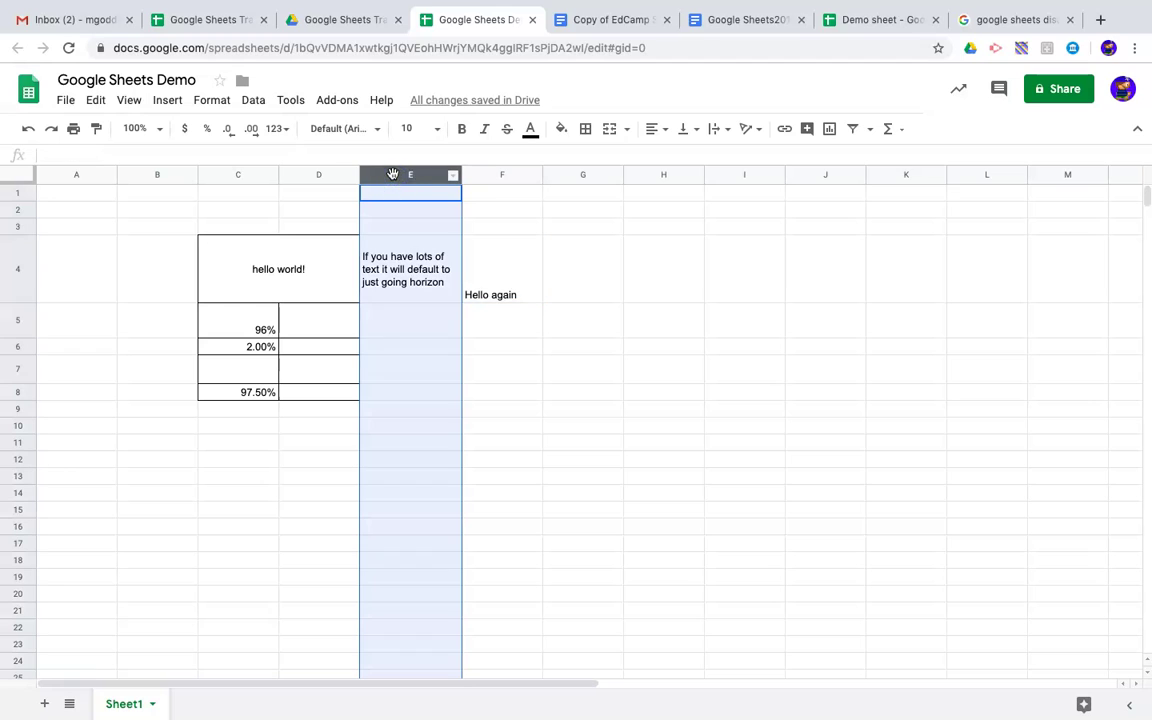
{"action": "left_click", "coordinate": [453, 177]}
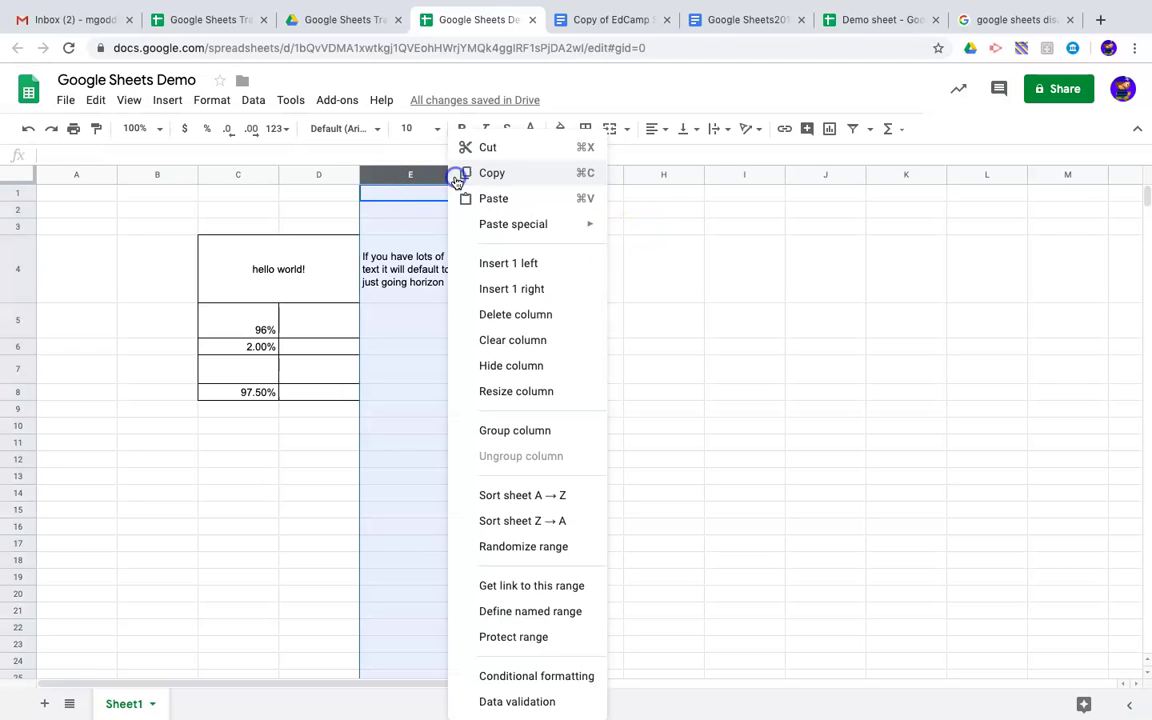
{"action": "left_click", "coordinate": [489, 267]}
{"action": "left_click", "coordinate": [399, 349]}
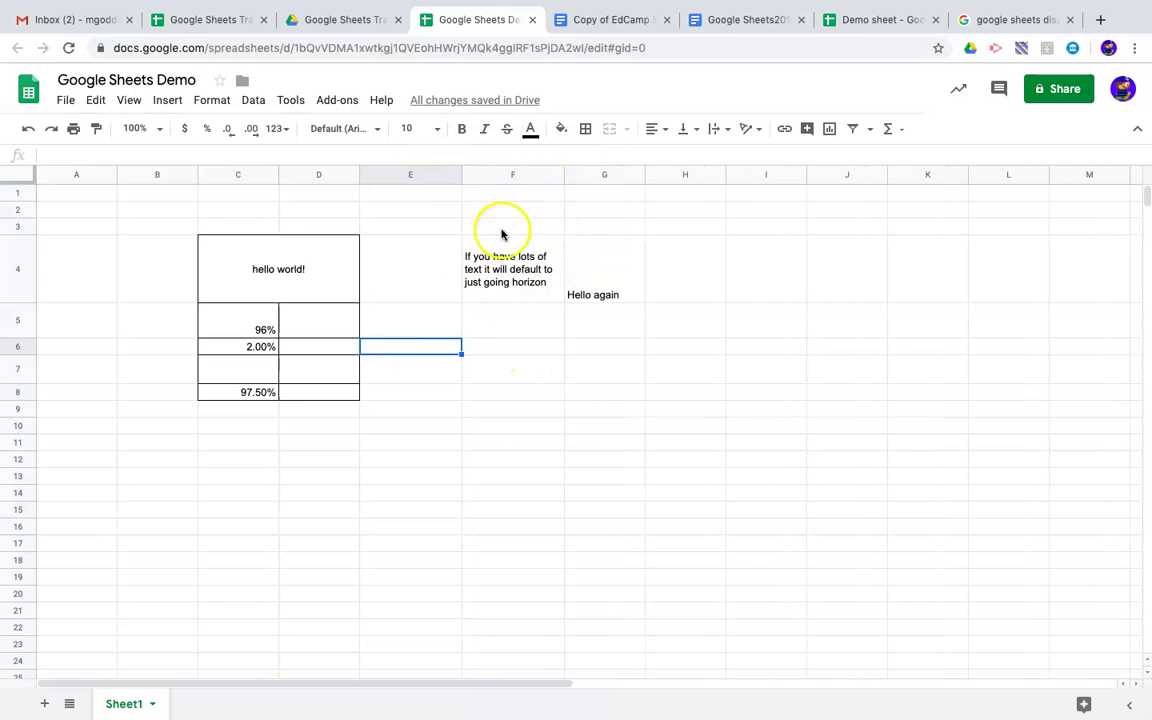
Insert a blank column to the right of column F, so the long text sits in F.
{"action": "left_click", "coordinate": [530, 177]}
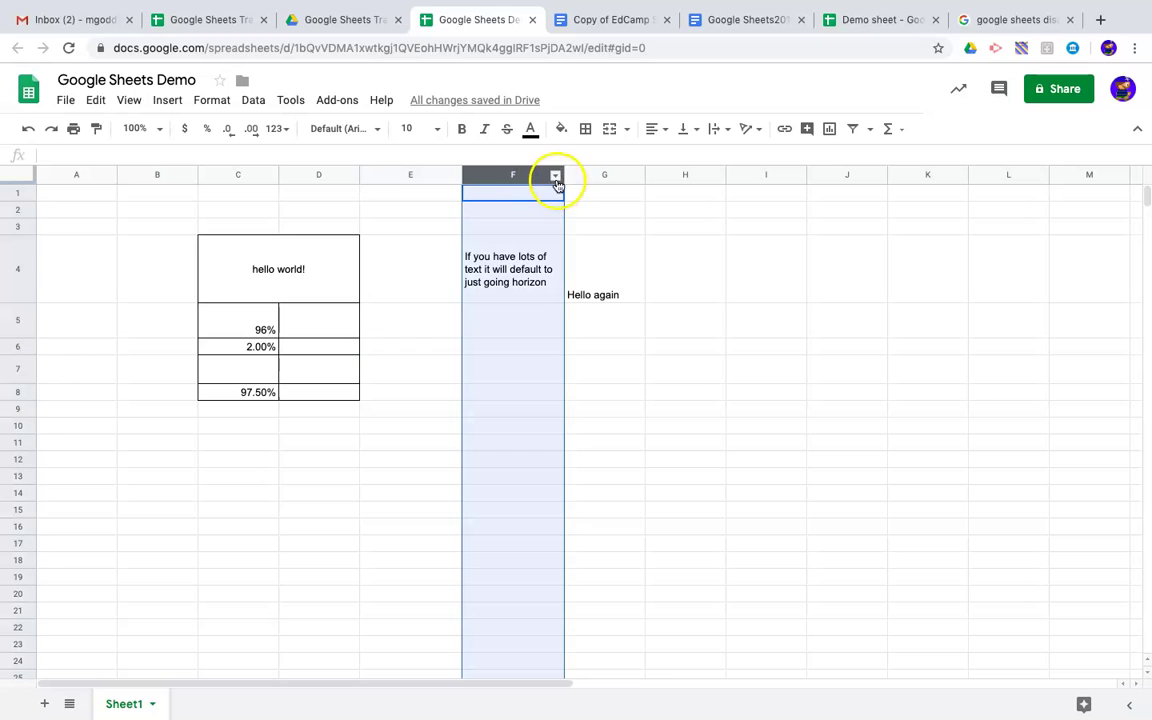
{"action": "right_click", "coordinate": [532, 176]}
{"action": "left_click", "coordinate": [414, 249]}
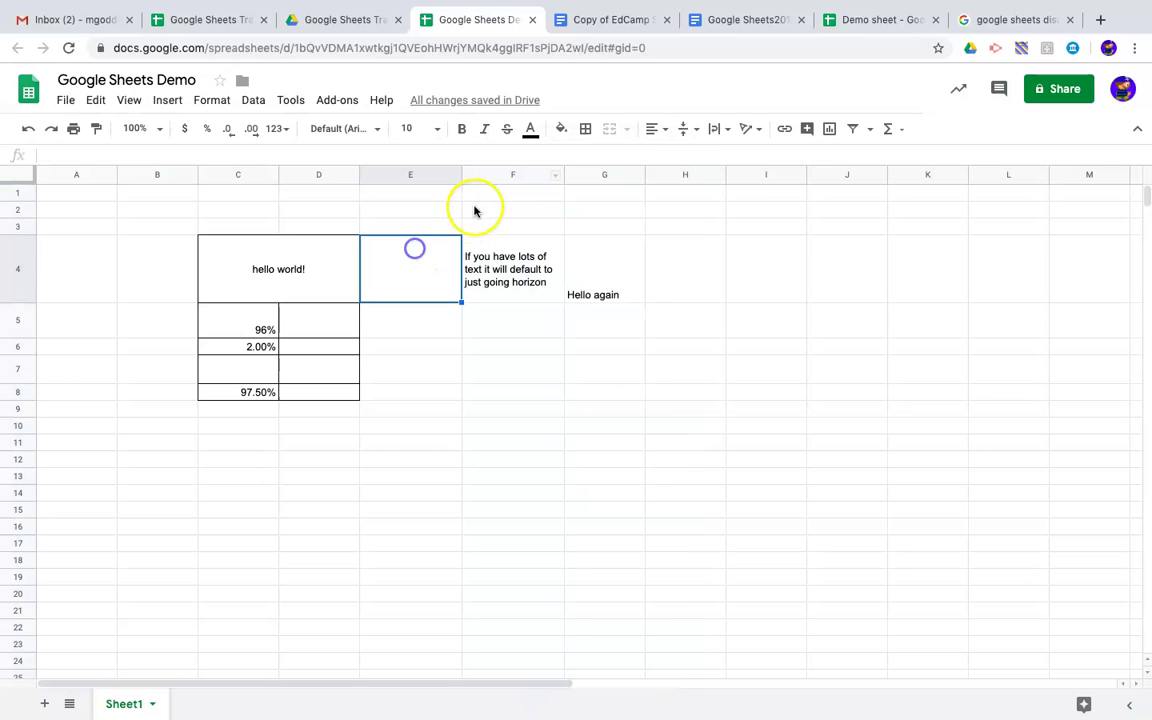
{"action": "right_click", "coordinate": [553, 177]}
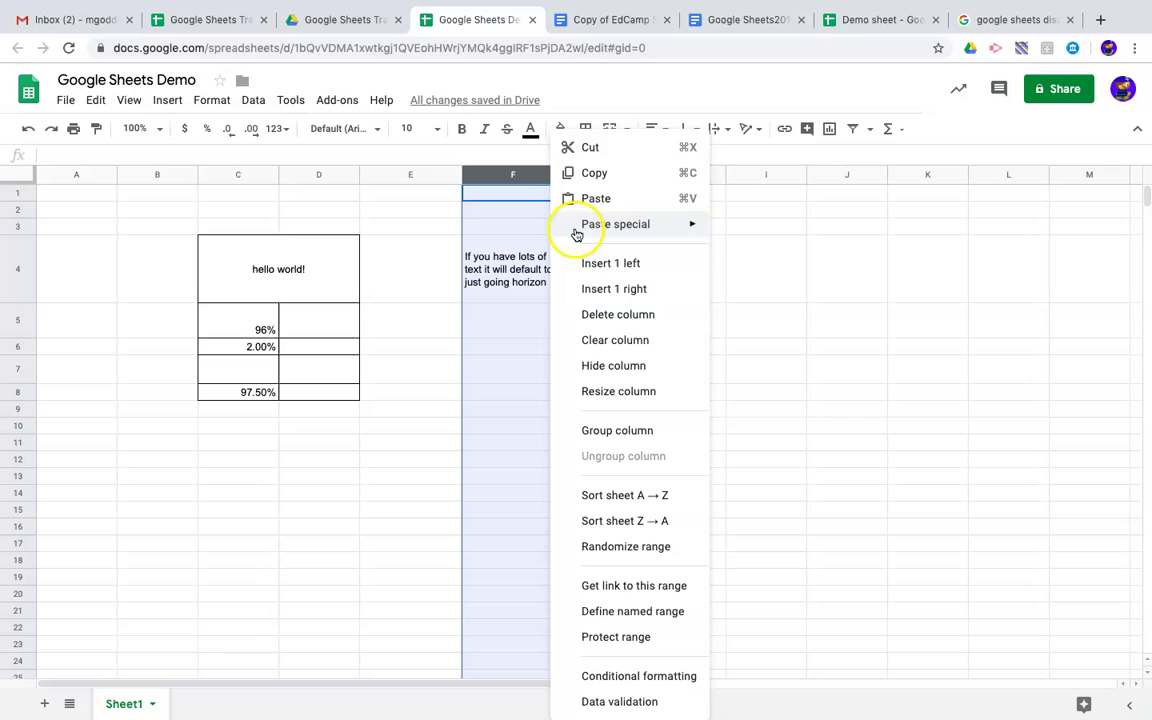
{"action": "left_click", "coordinate": [609, 290]}
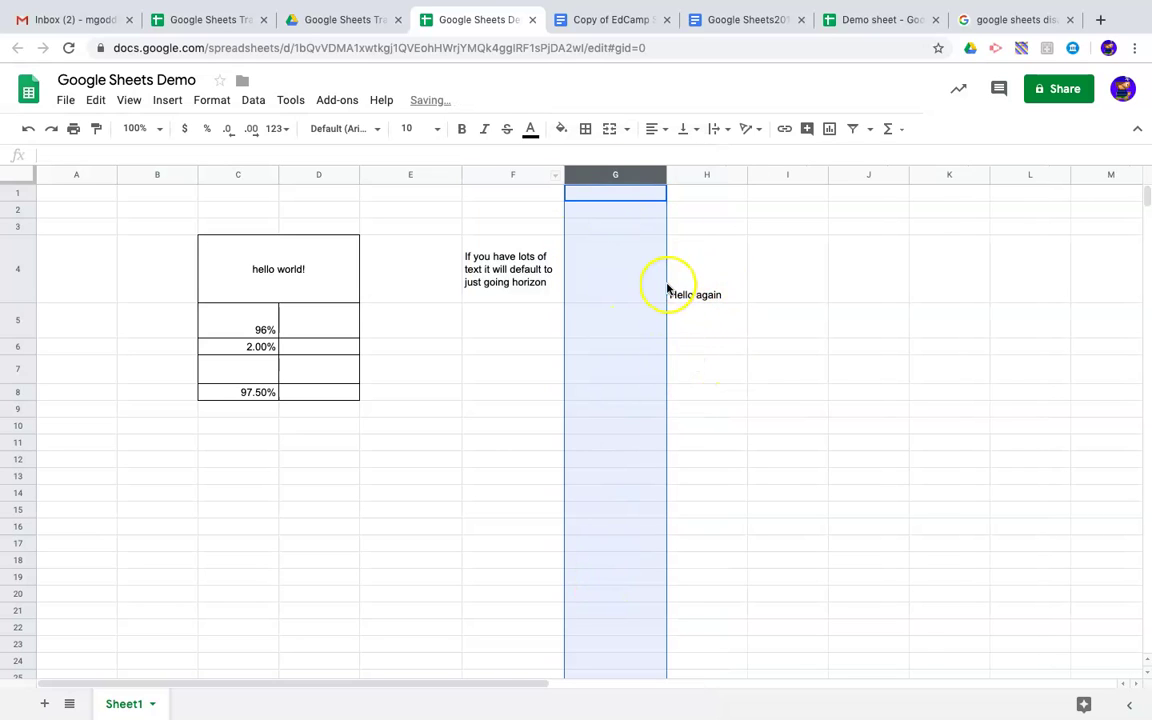
Insert a blank row above row 5, the 96% row, in the bordered table.
{"action": "left_click", "coordinate": [16, 322]}
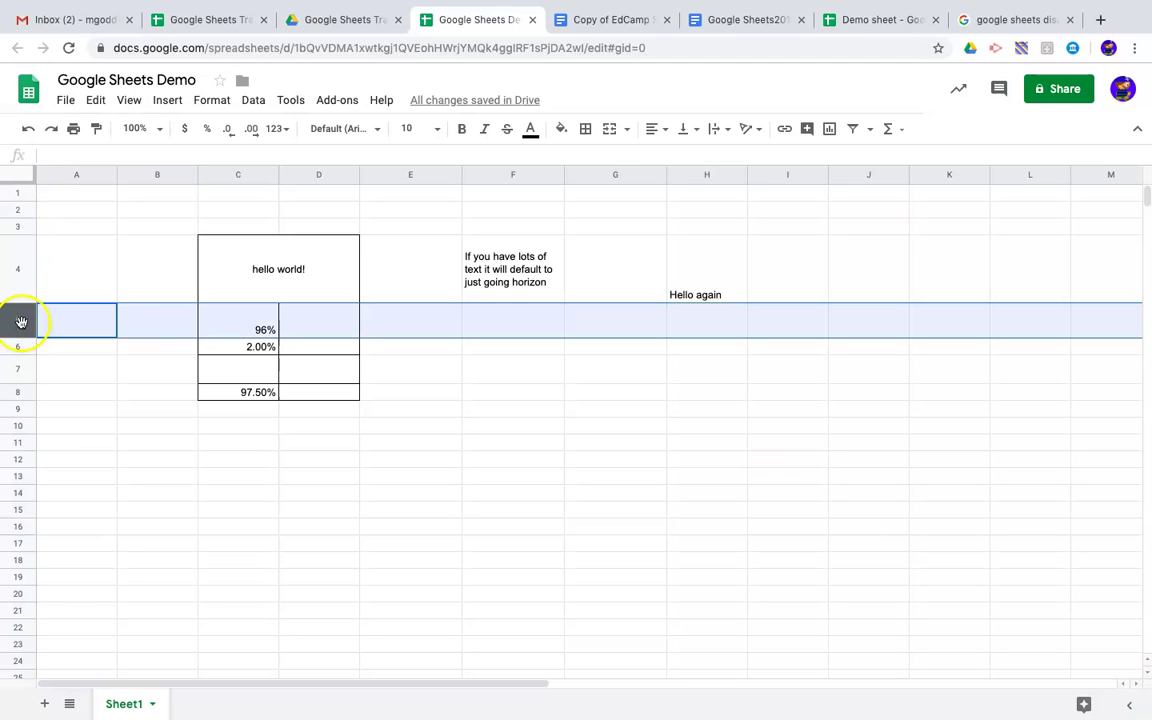
{"action": "right_click", "coordinate": [17, 322]}
{"action": "left_click", "coordinate": [44, 355]}
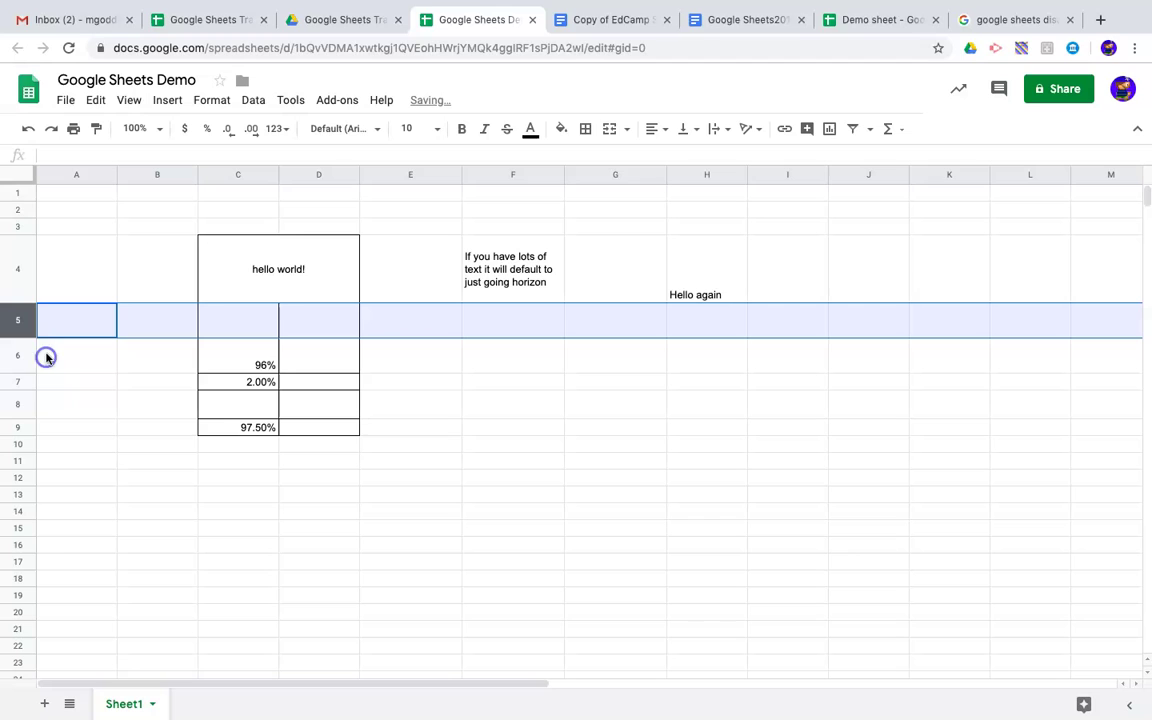
{"action": "left_click", "coordinate": [121, 396]}
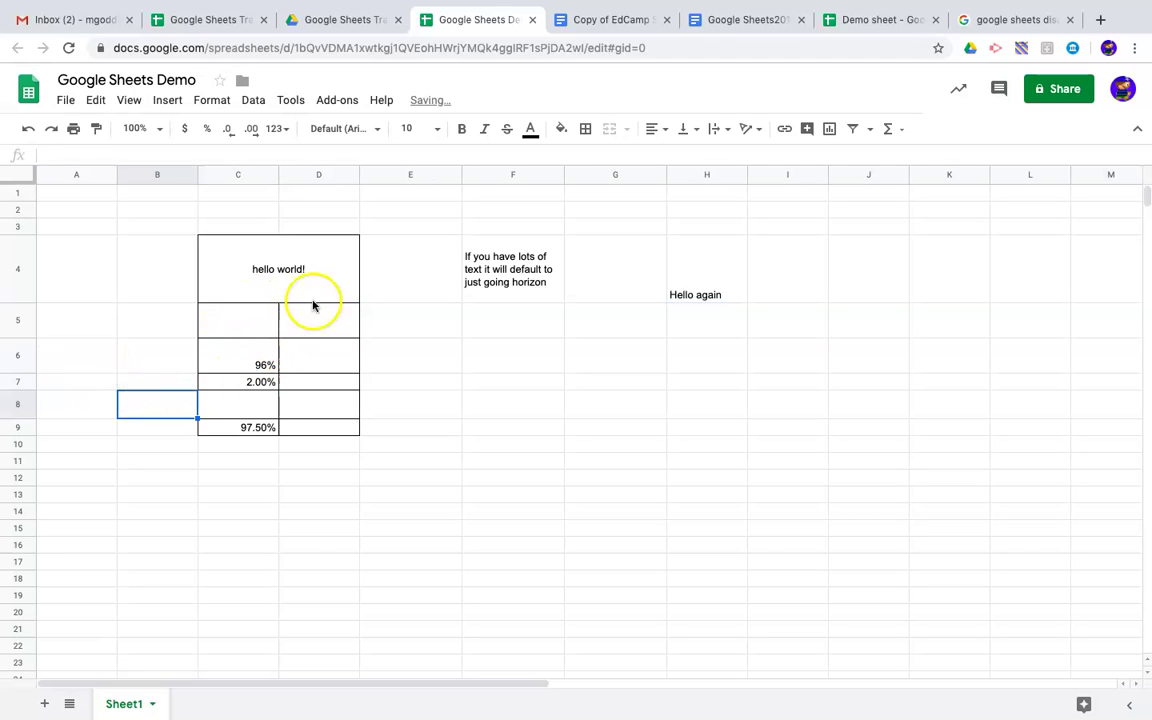
Insert a blank row below row 8, above the 97.50% row.
{"action": "left_click", "coordinate": [22, 428]}
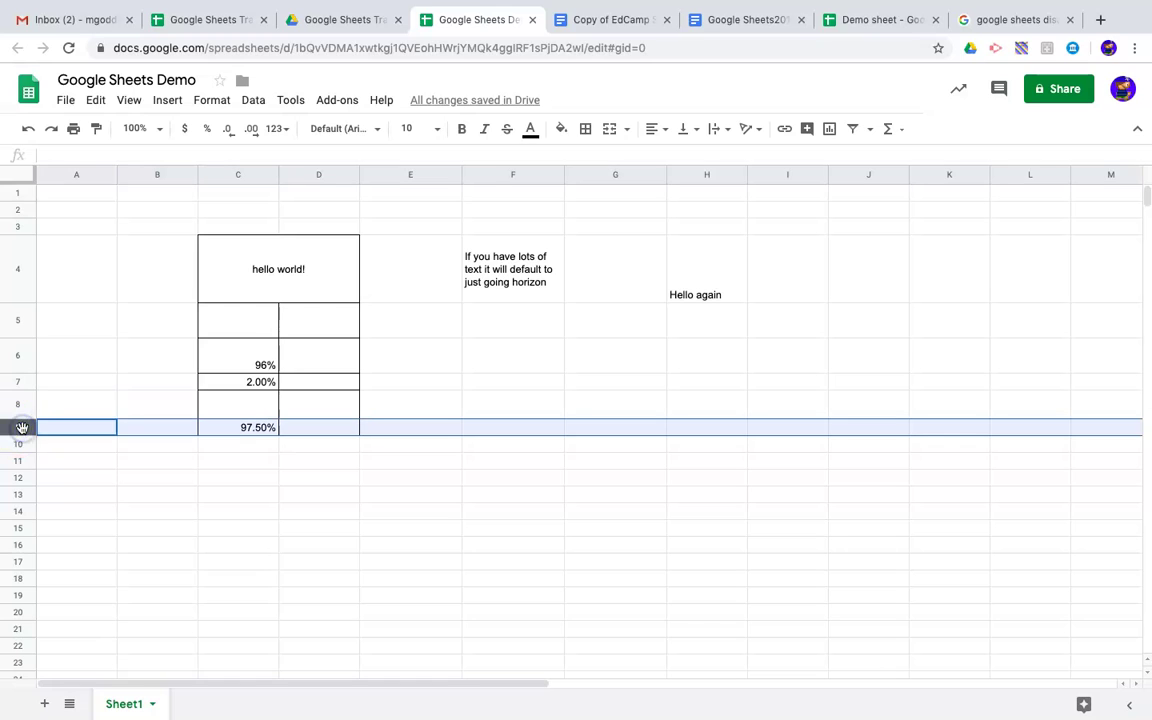
{"action": "left_click", "coordinate": [20, 403]}
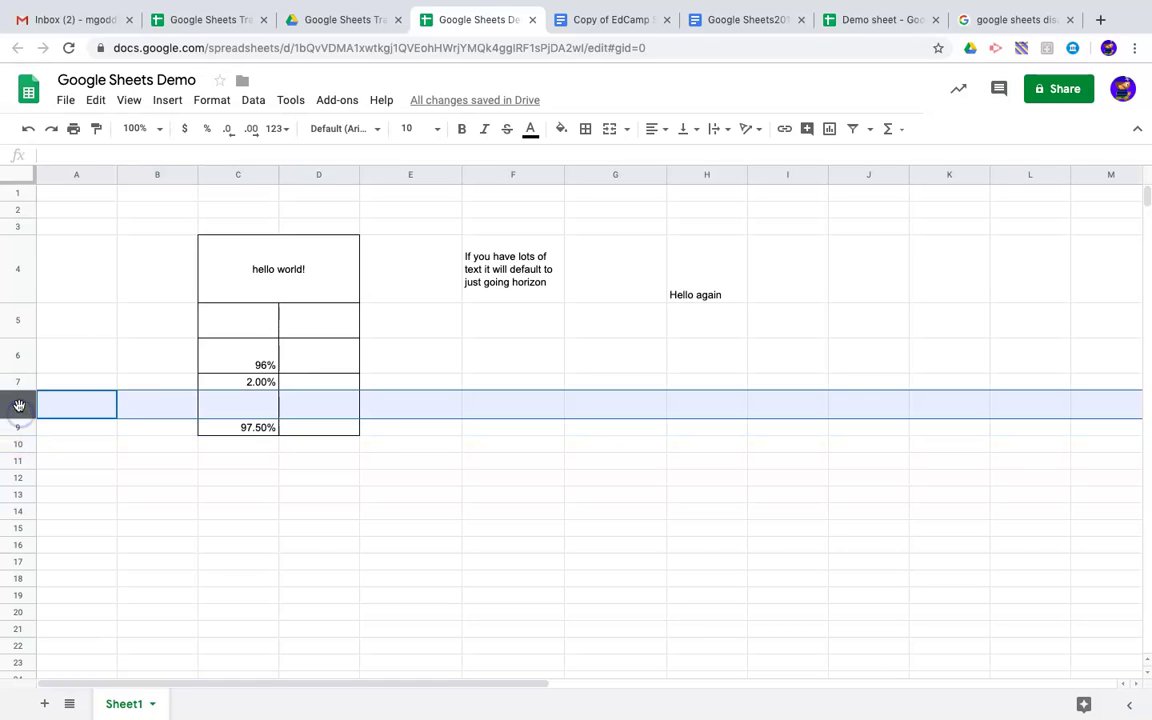
{"action": "right_click", "coordinate": [20, 400]}
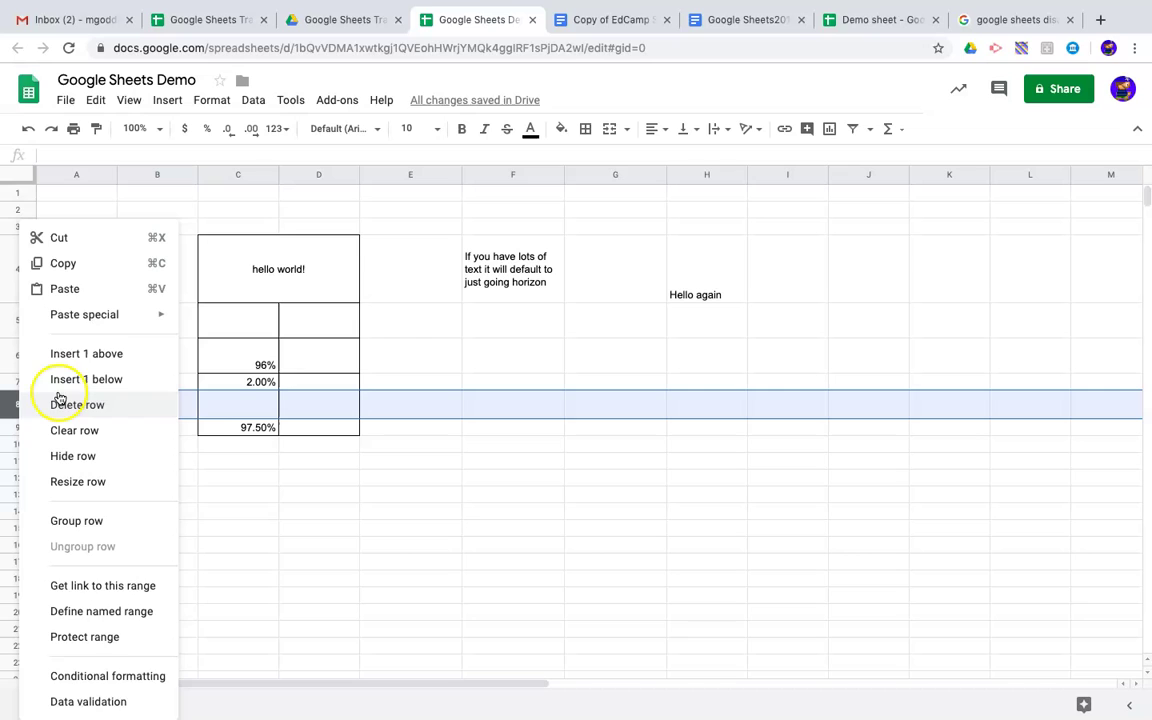
{"action": "left_click", "coordinate": [60, 380]}
{"action": "left_click", "coordinate": [255, 443]}
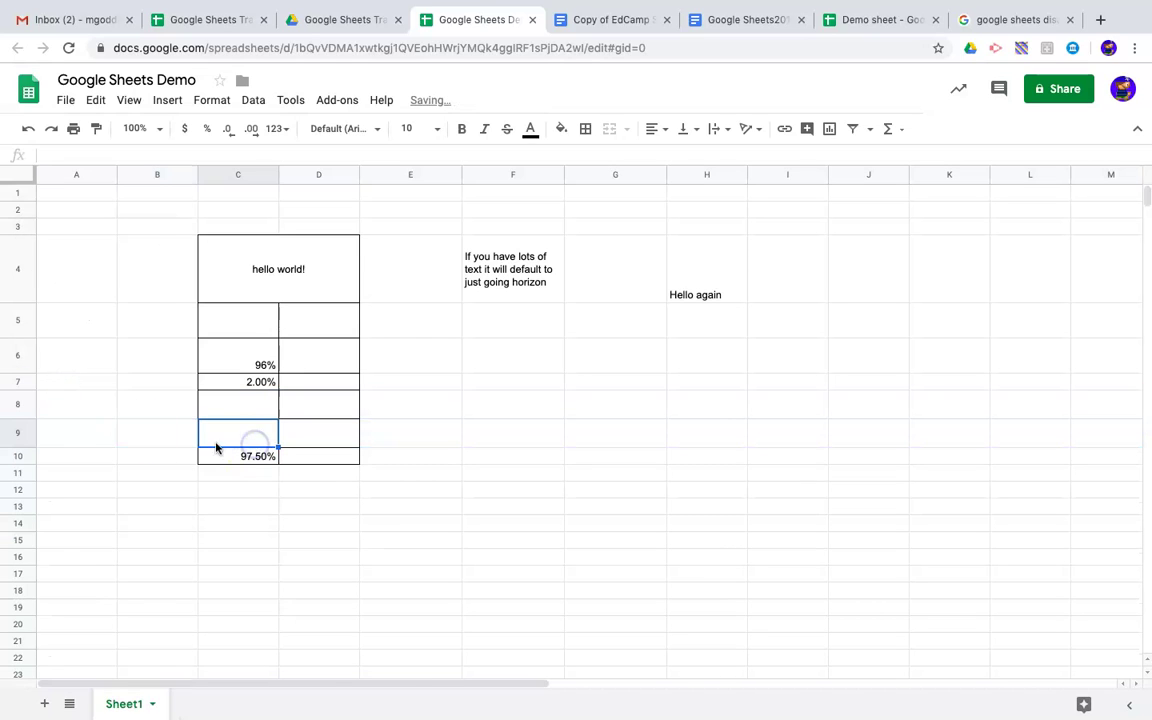
{"action": "left_click", "coordinate": [16, 405]}
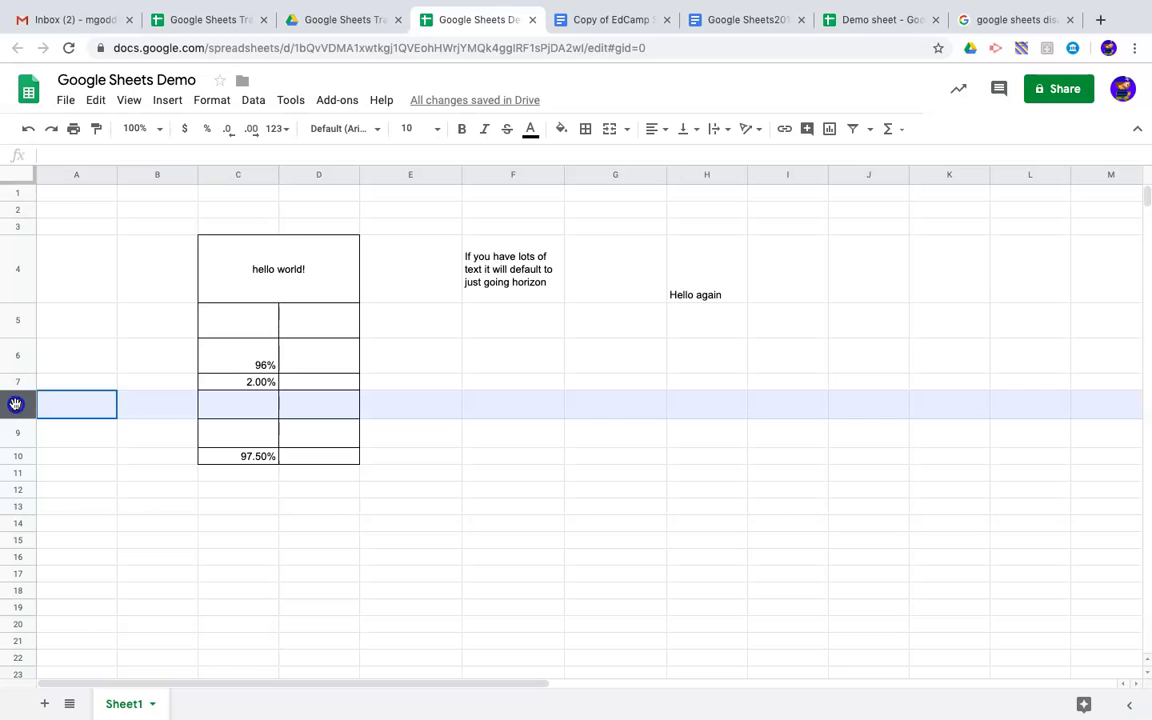
Delete the blank rows 8–9 and the blank row 5.
{"action": "left_click", "coordinate": [15, 434], "text": "shift"}
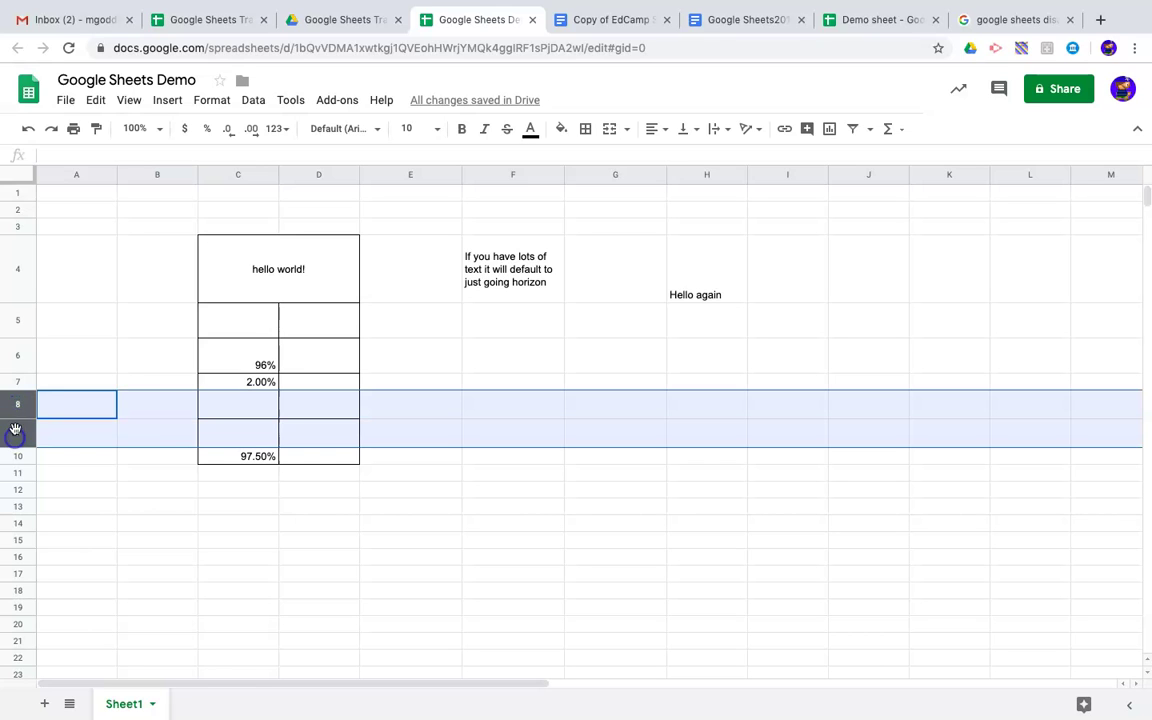
{"action": "right_click", "coordinate": [16, 431]}
{"action": "left_click", "coordinate": [46, 404]}
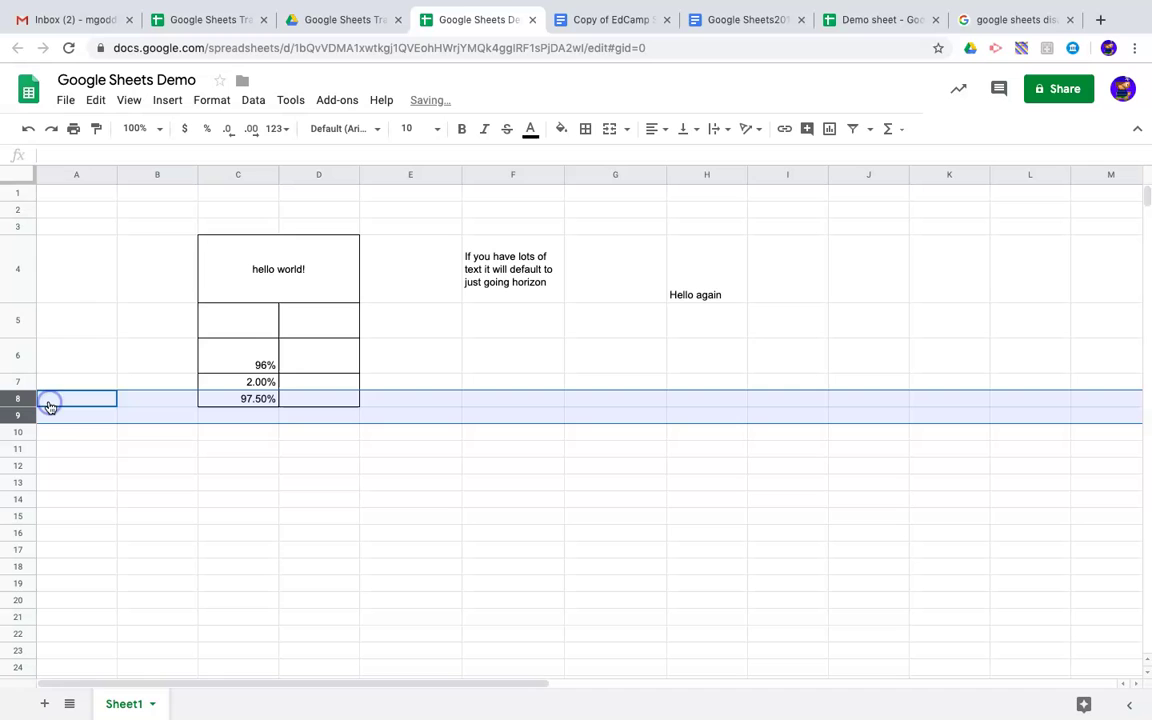
{"action": "left_click", "coordinate": [12, 321]}
{"action": "right_click", "coordinate": [12, 321]}
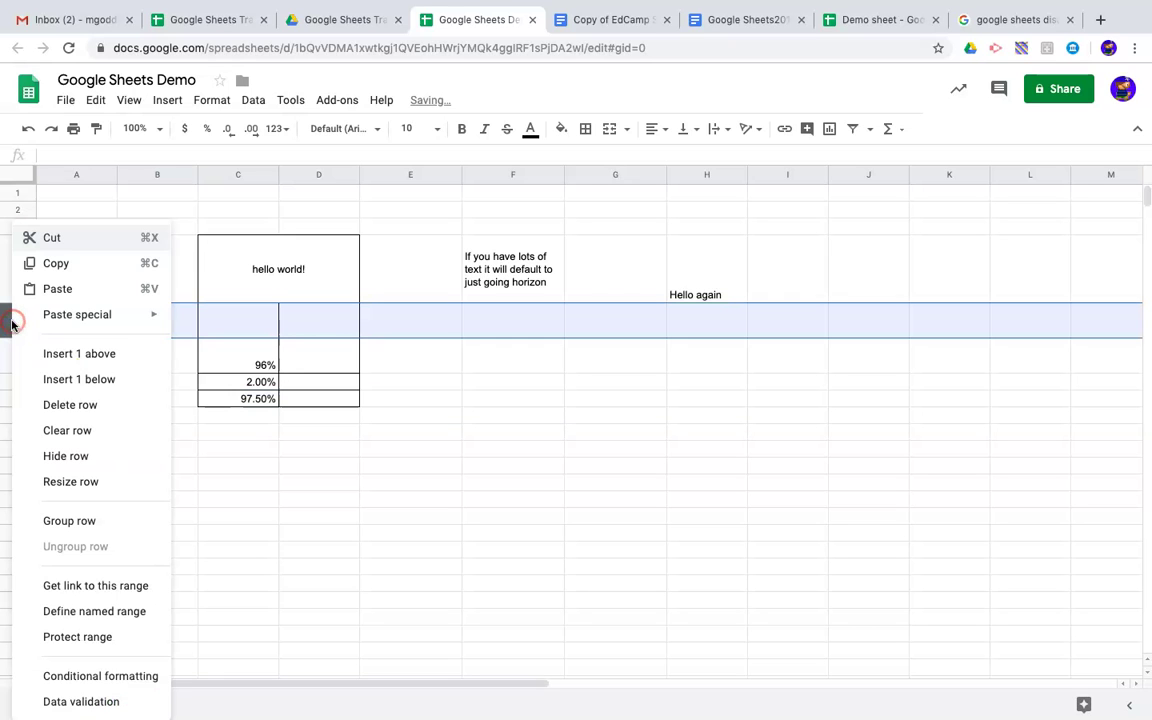
{"action": "left_click", "coordinate": [44, 403]}
Delete the blank column E, then narrow column E so its long text wraps more.
{"action": "left_click", "coordinate": [391, 176]}
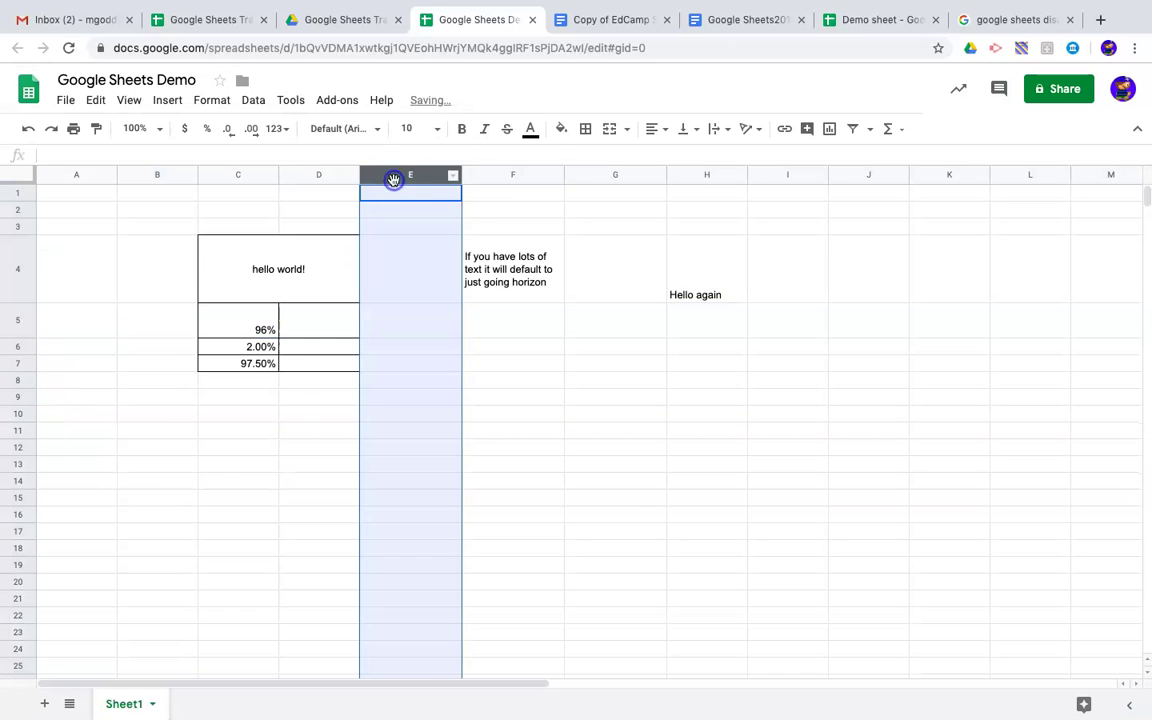
{"action": "right_click", "coordinate": [391, 176]}
{"action": "left_click", "coordinate": [444, 320]}
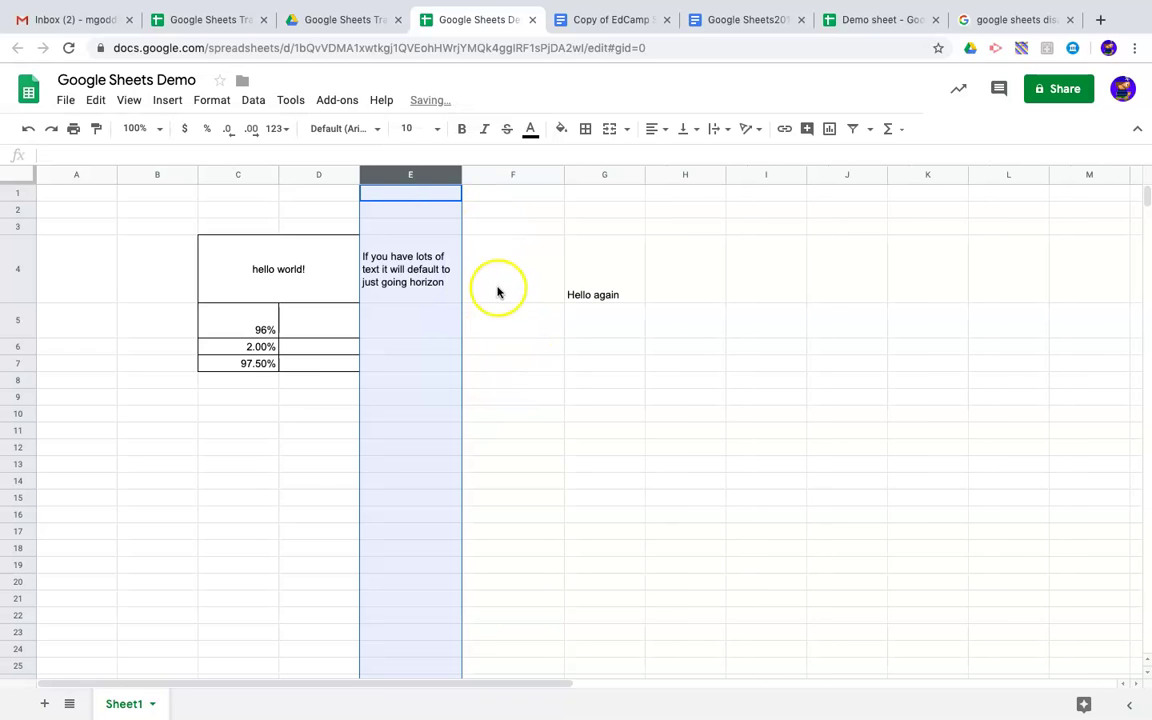
{"action": "left_click", "coordinate": [498, 289]}
{"action": "left_click_drag", "start_coordinate": [463, 175], "coordinate": [426, 173]}
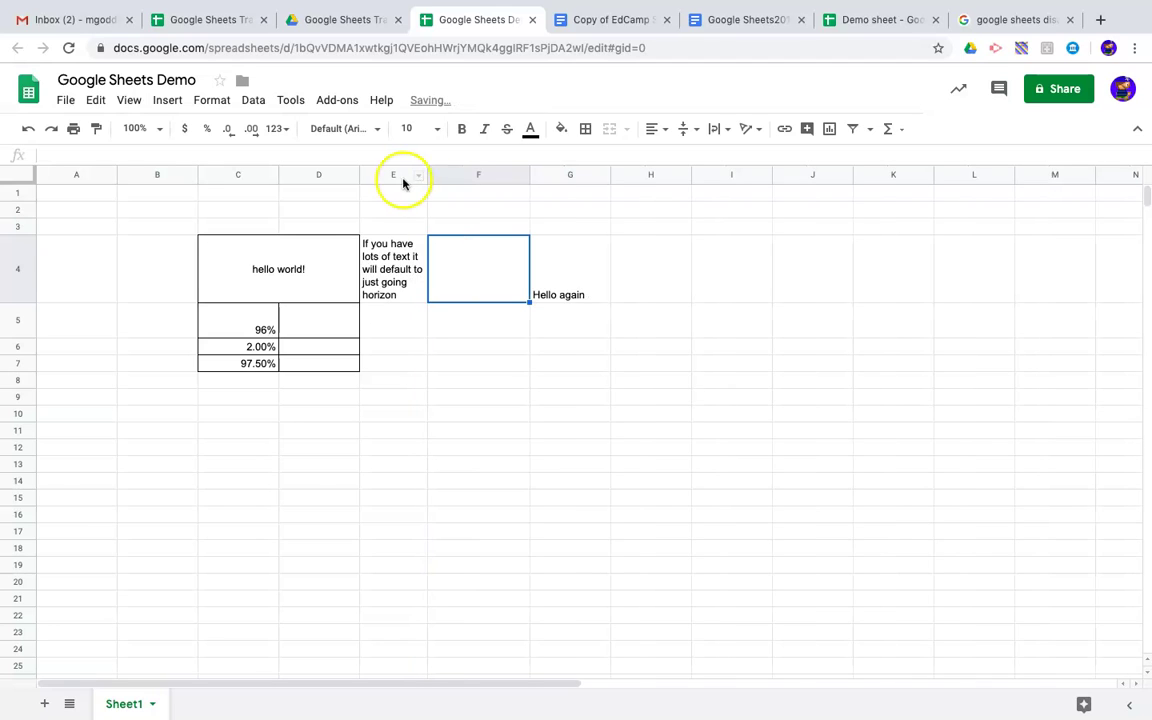
Select columns B through J and shrink them all to one narrow, equal width.
{"action": "left_click", "coordinate": [628, 293]}
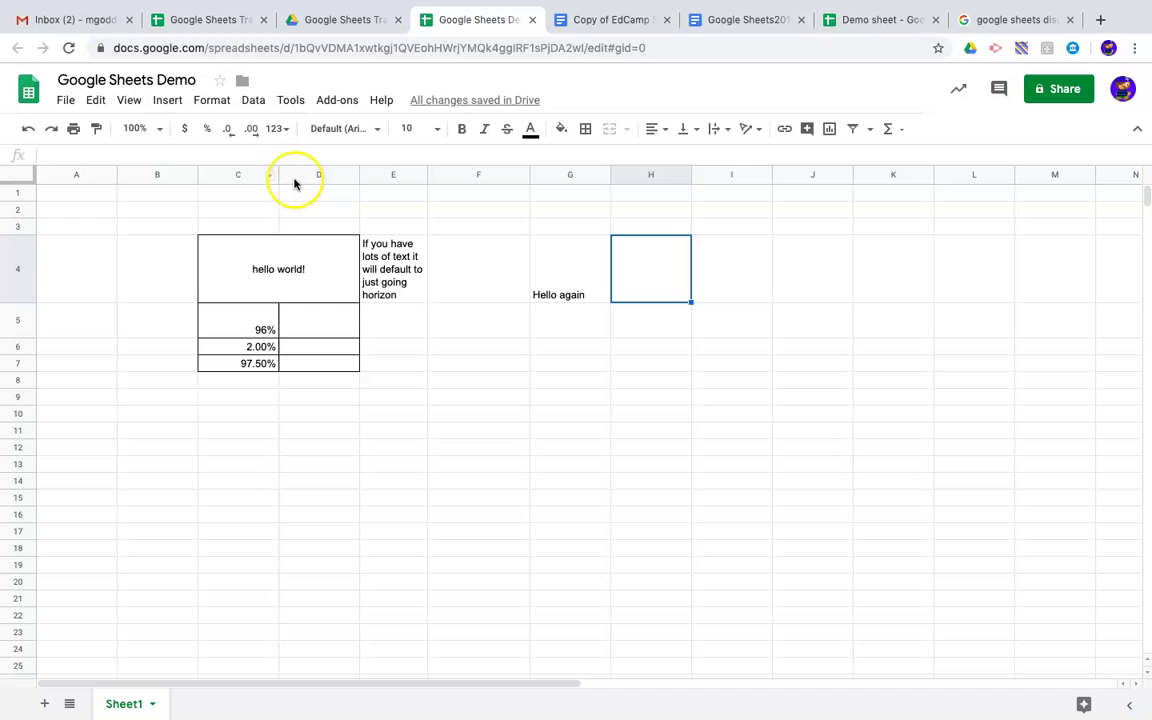
{"action": "left_click_drag", "start_coordinate": [164, 175], "coordinate": [409, 172]}
{"action": "left_click", "coordinate": [496, 221]}
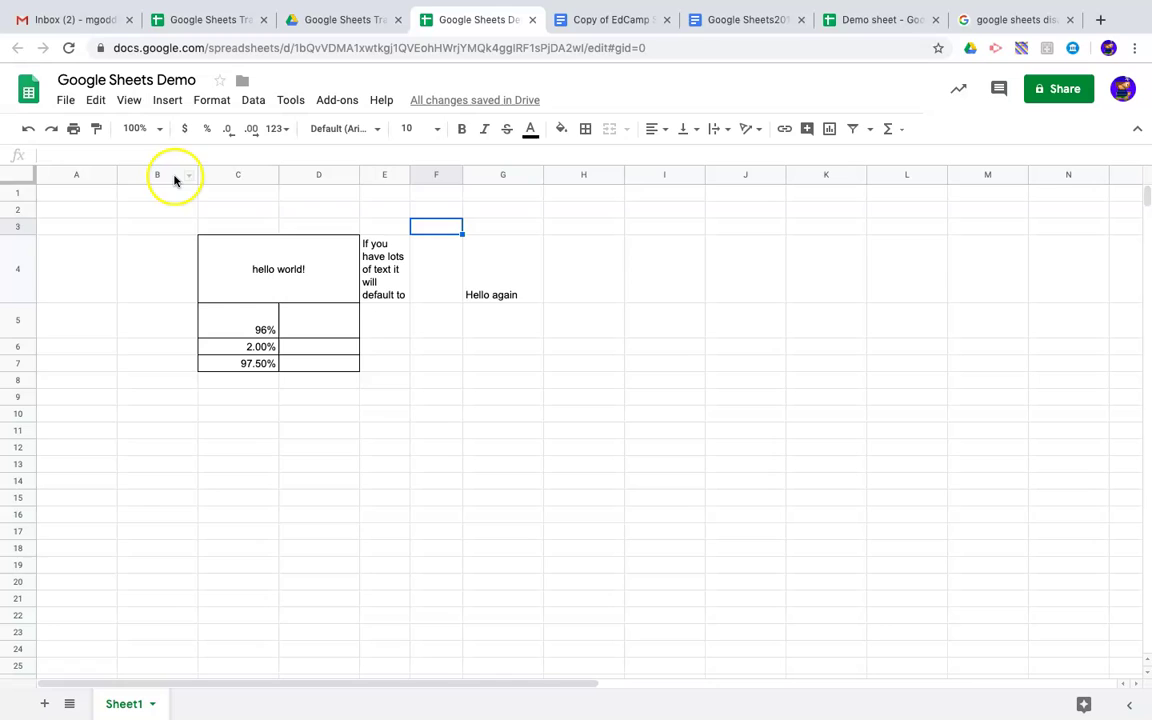
{"action": "left_click_drag", "start_coordinate": [174, 180], "coordinate": [732, 172]}
{"action": "mouse_move", "coordinate": [780, 177]}
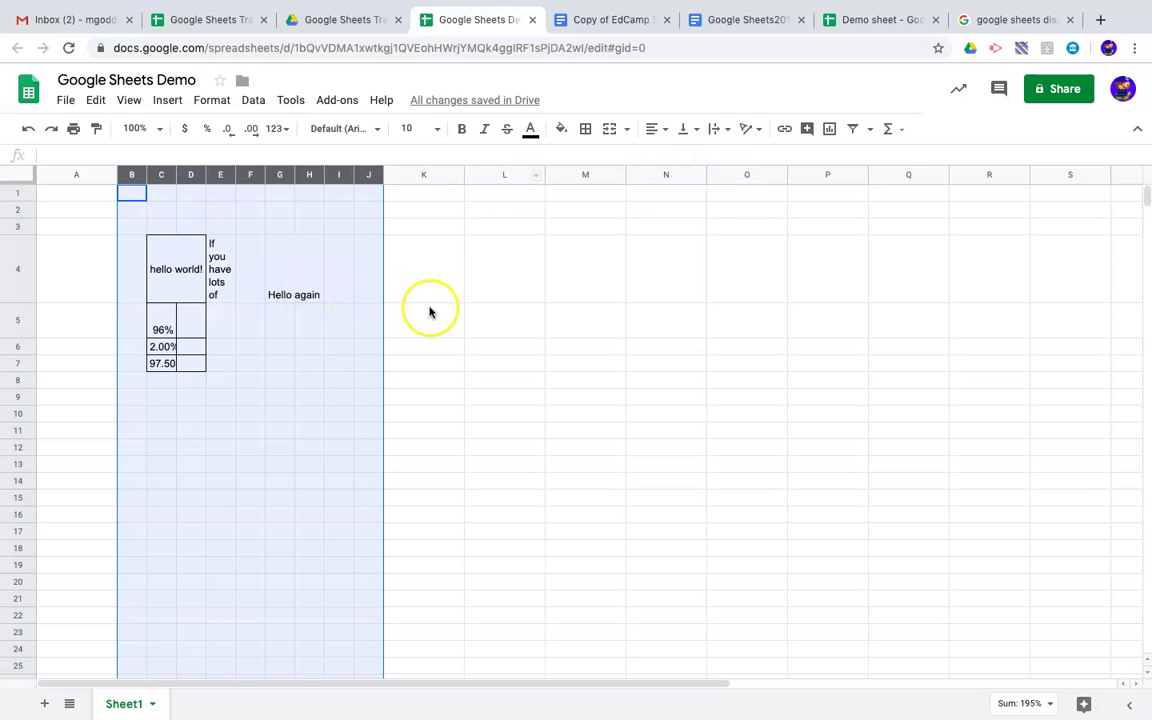
Resize rows 2–9 to one equal, taller height, then bring up their row options.
{"action": "left_click", "coordinate": [121, 290]}
{"action": "left_click_drag", "start_coordinate": [16, 213], "coordinate": [12, 434]}
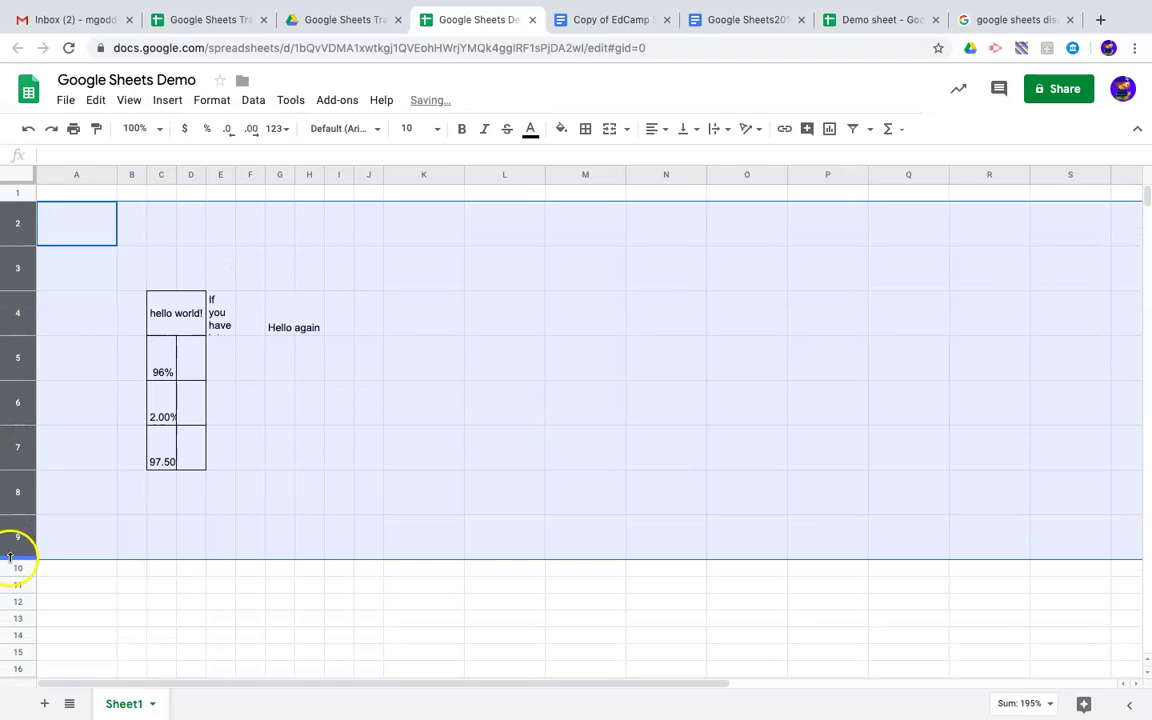
{"action": "left_click_drag", "start_coordinate": [10, 557], "coordinate": [8, 526]}
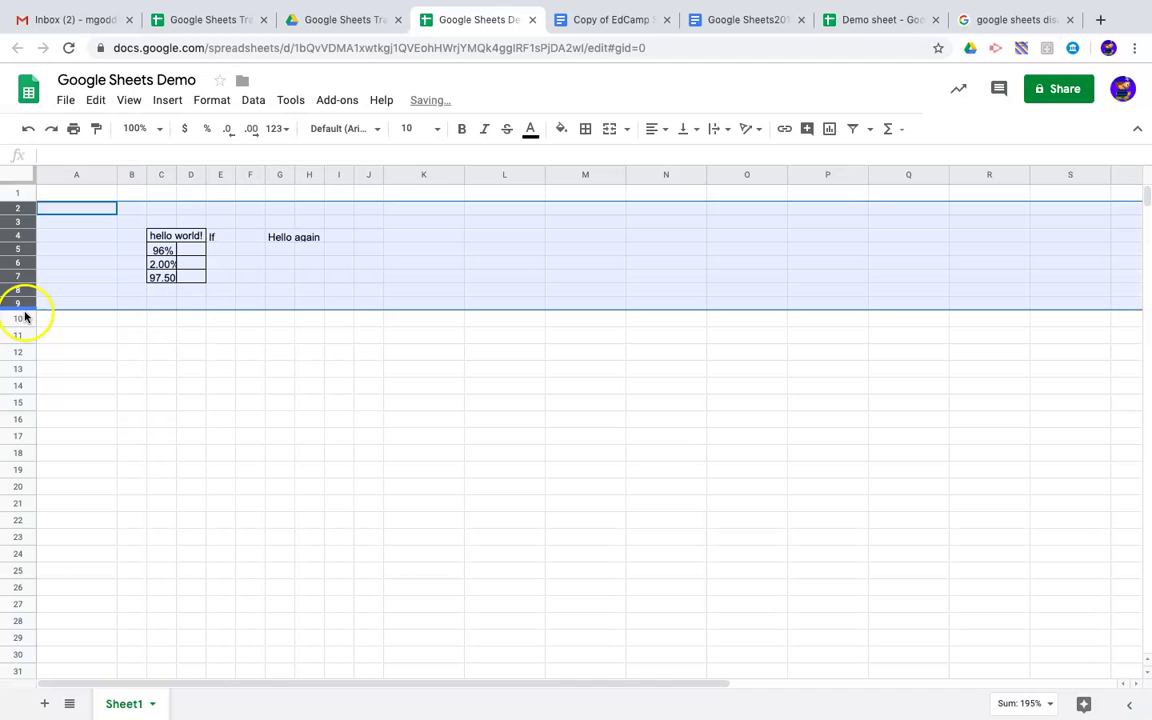
{"action": "left_click_drag", "start_coordinate": [24, 325], "coordinate": [23, 336]}
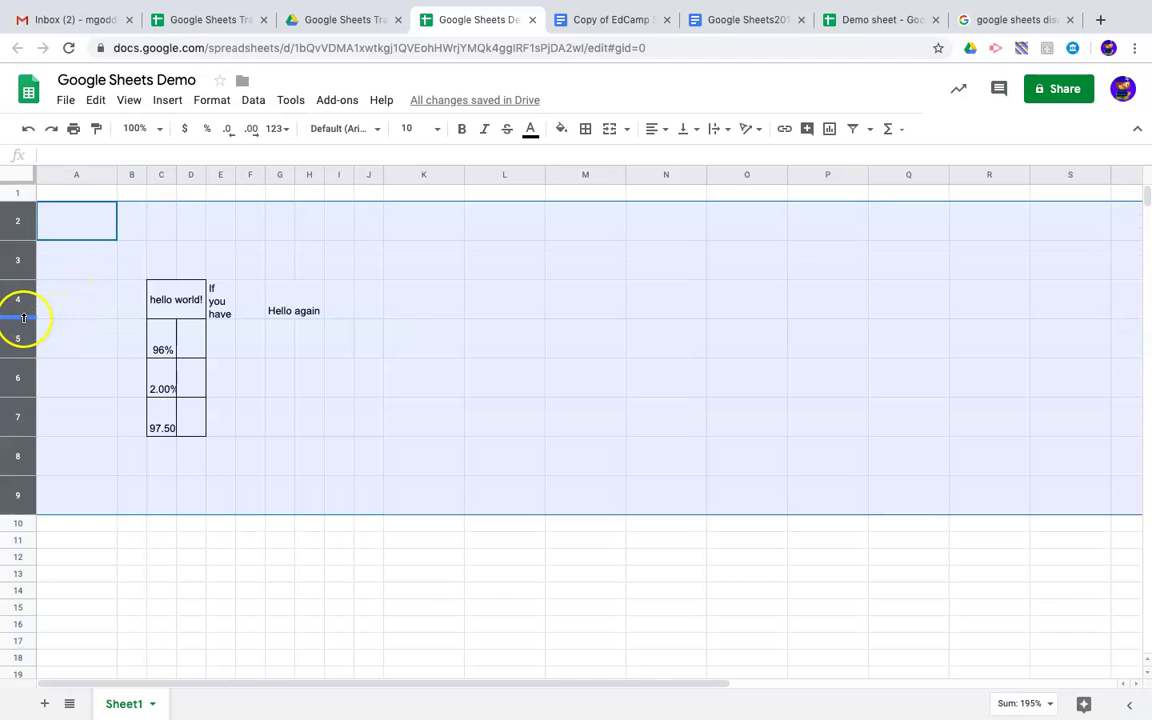
{"action": "right_click", "coordinate": [24, 317]}
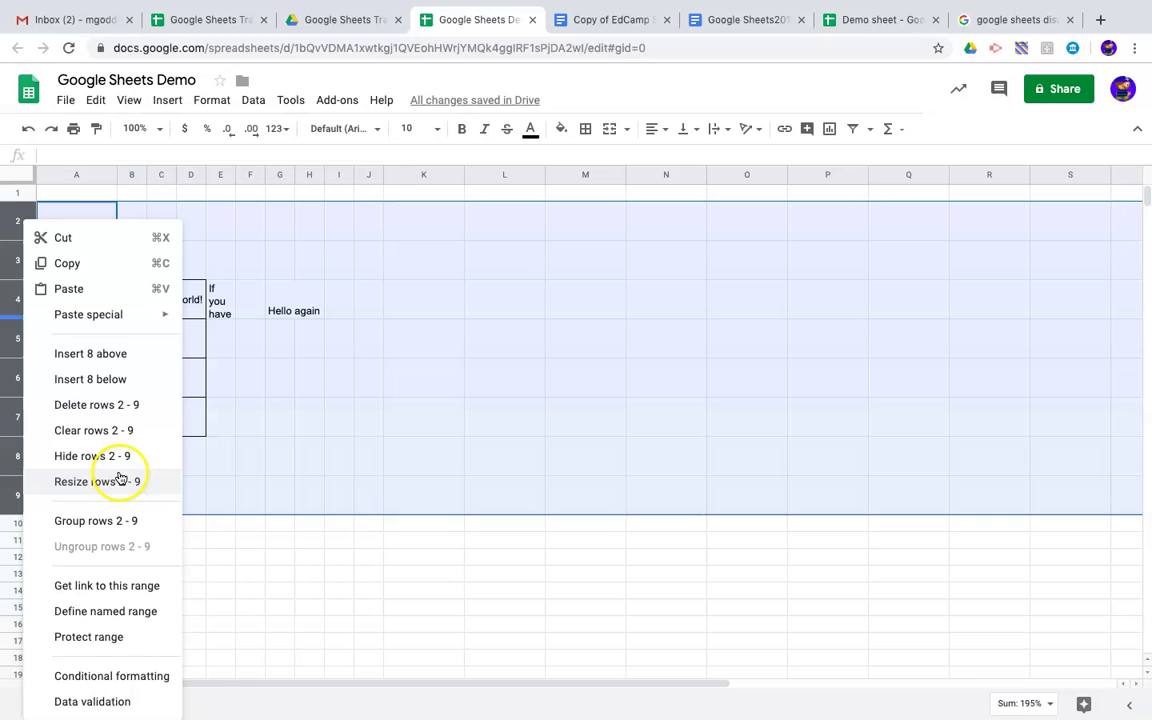
{"action": "left_click", "coordinate": [301, 416]}
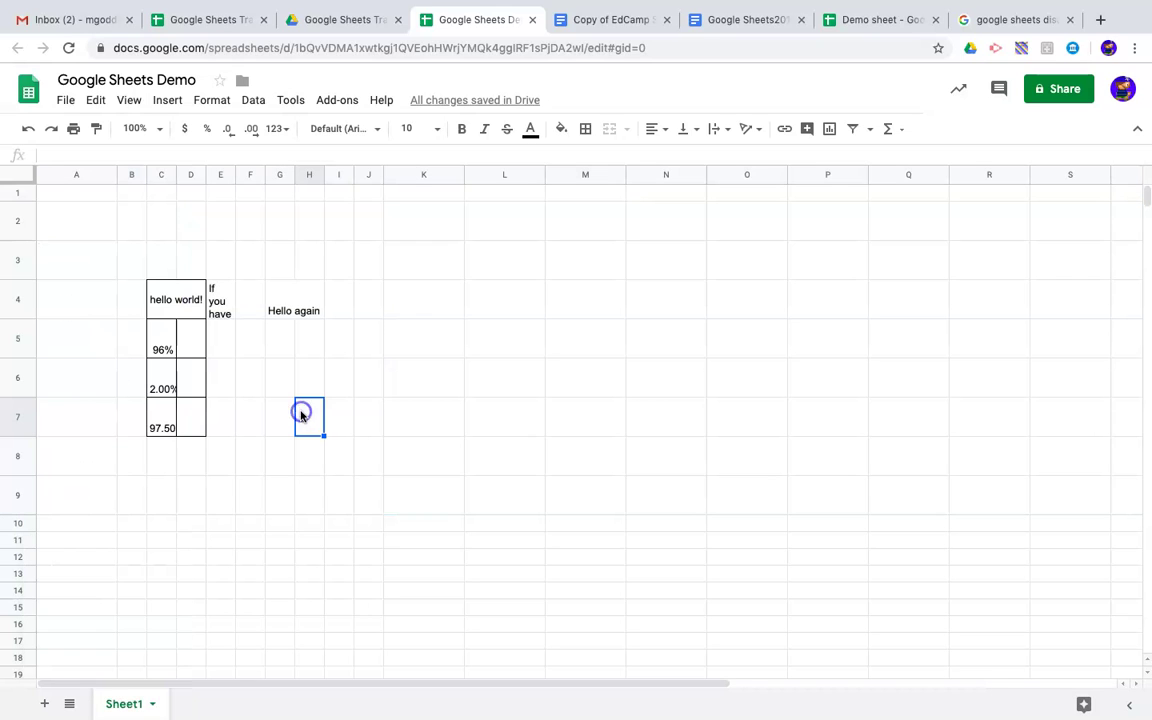
{"action": "left_click", "coordinate": [456, 178]}
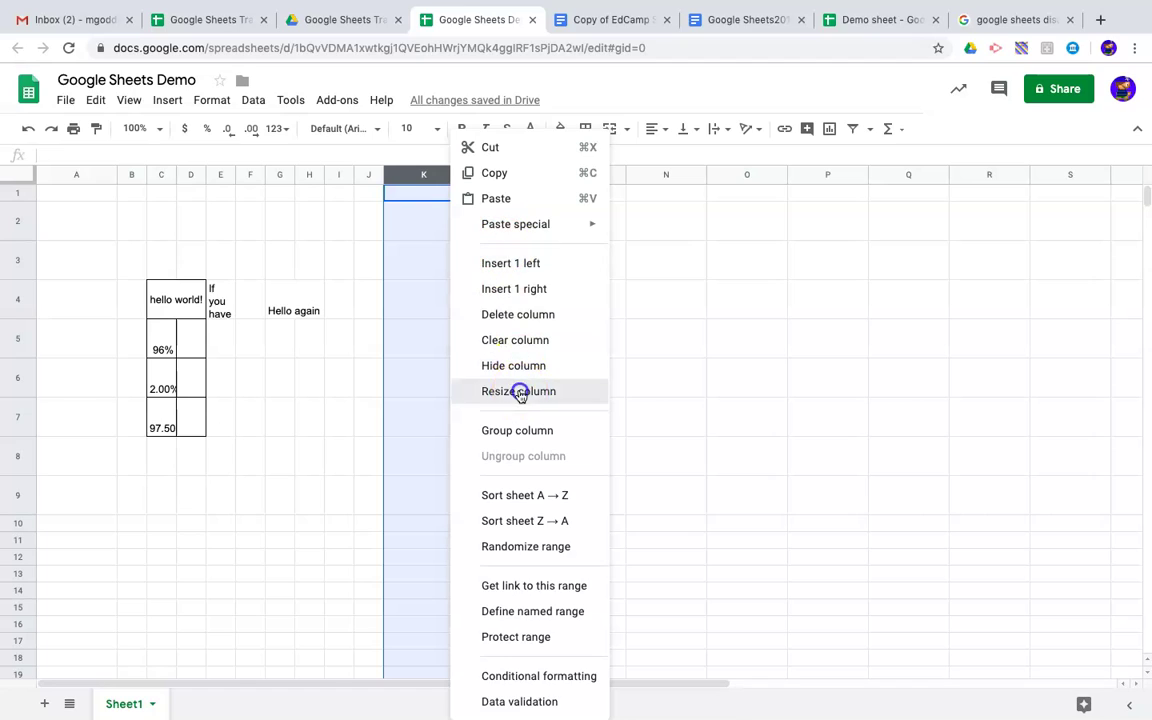
{"action": "left_click", "coordinate": [519, 391]}
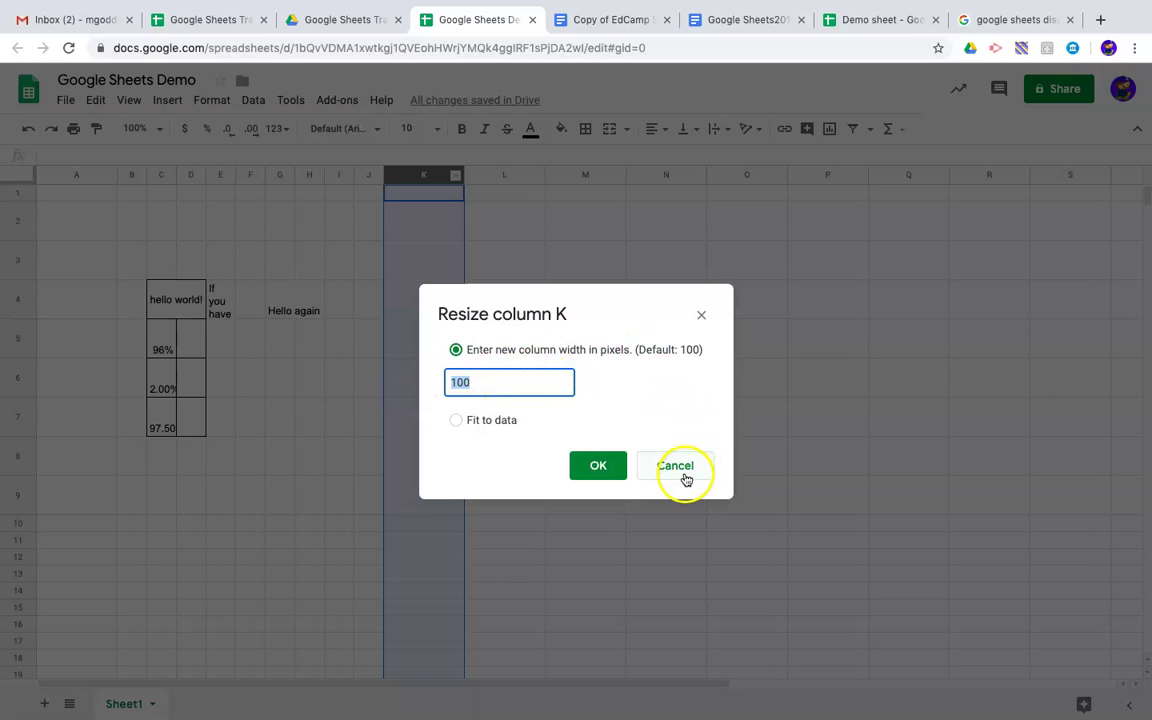
{"action": "left_click", "coordinate": [685, 476]}
{"action": "left_click", "coordinate": [520, 238]}
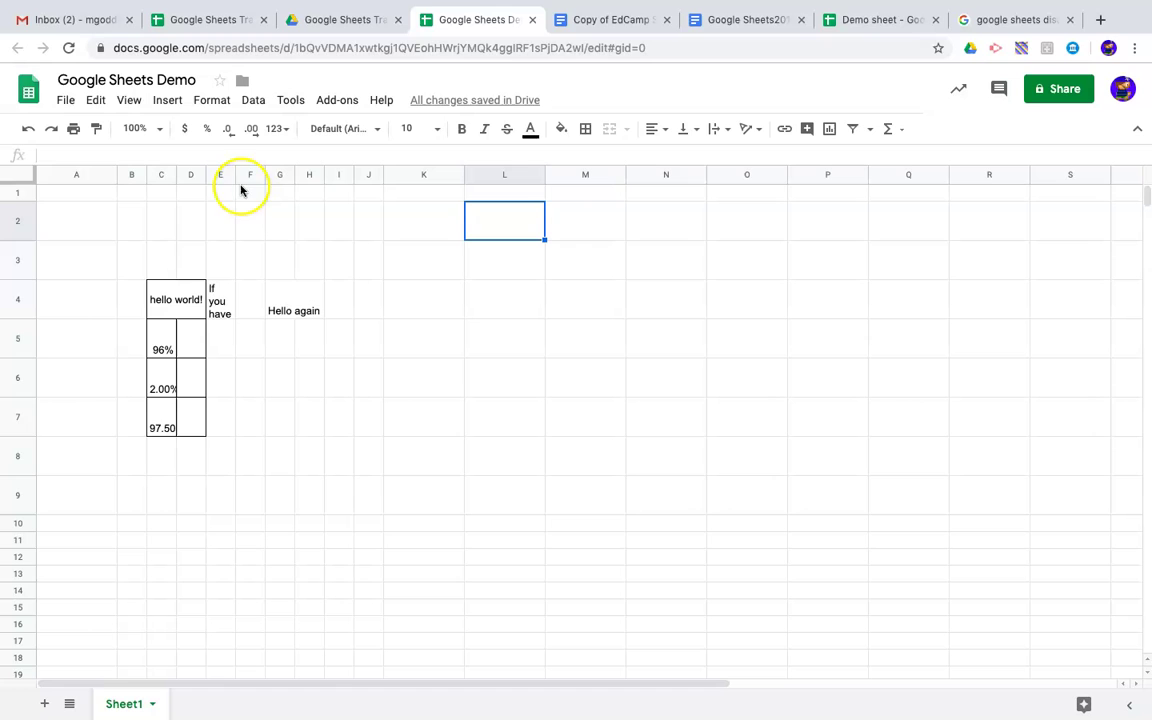
Widen columns B–J equally and enter 'This is a message' in H4.
{"action": "left_click_drag", "start_coordinate": [131, 175], "coordinate": [419, 174]}
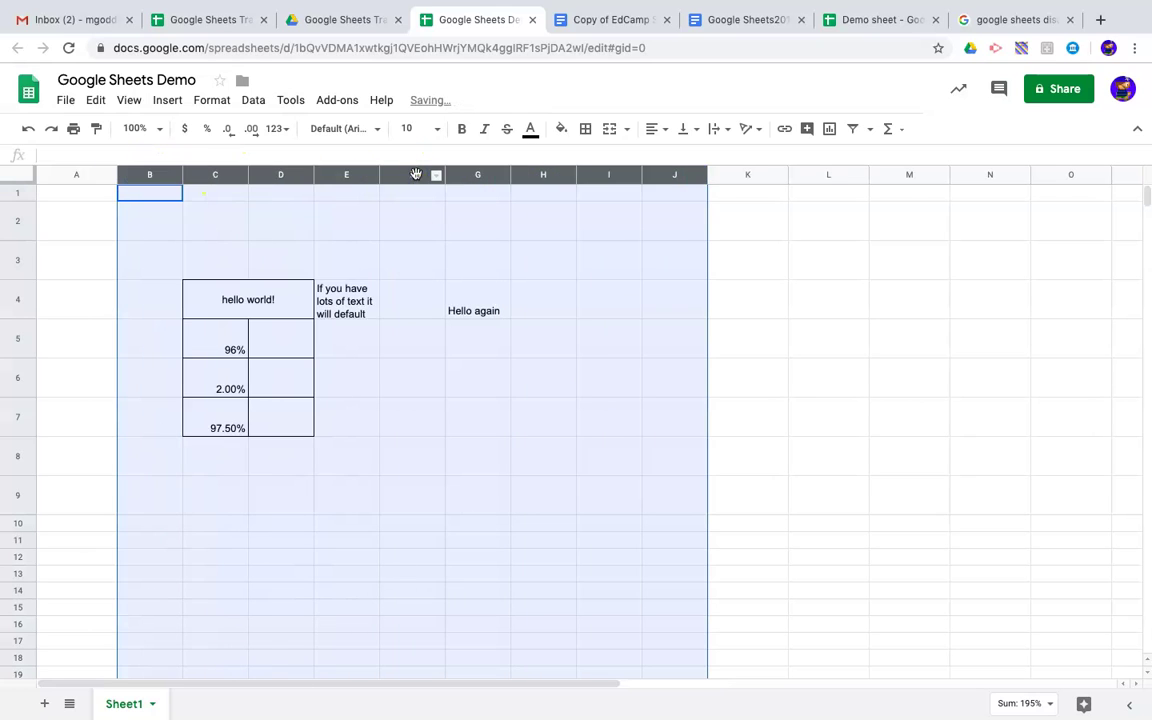
{"action": "left_click", "coordinate": [414, 260]}
{"action": "left_click", "coordinate": [545, 298]}
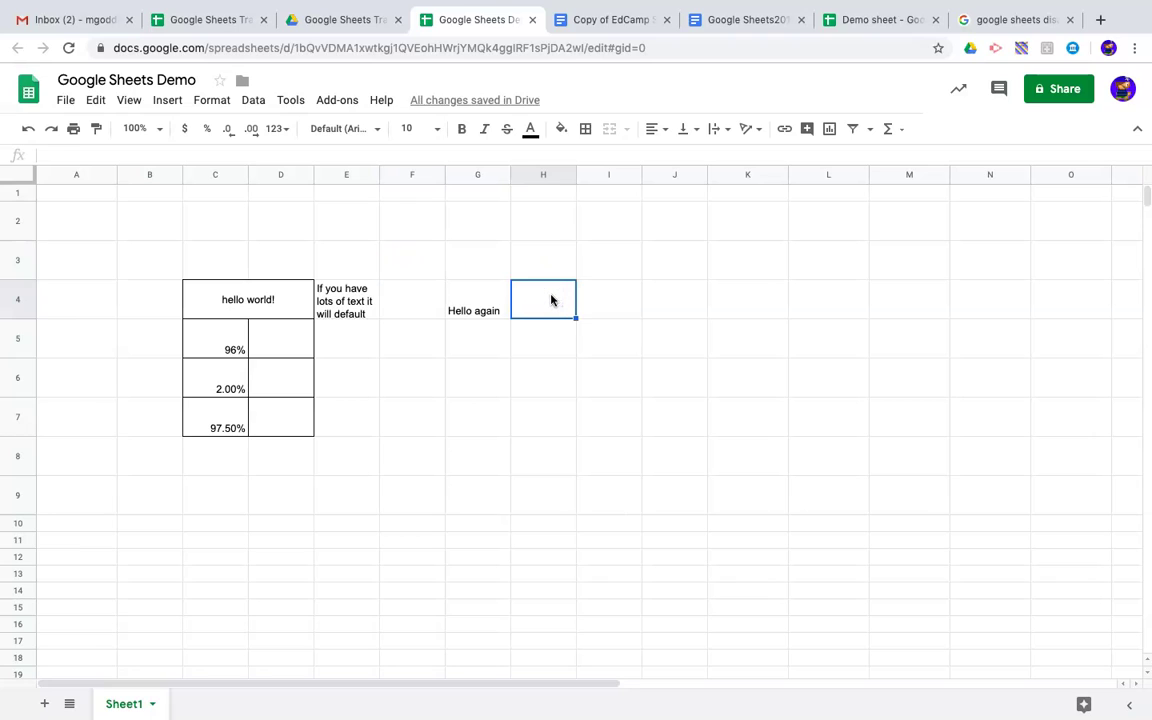
{"action": "type", "text": "This is a message"}
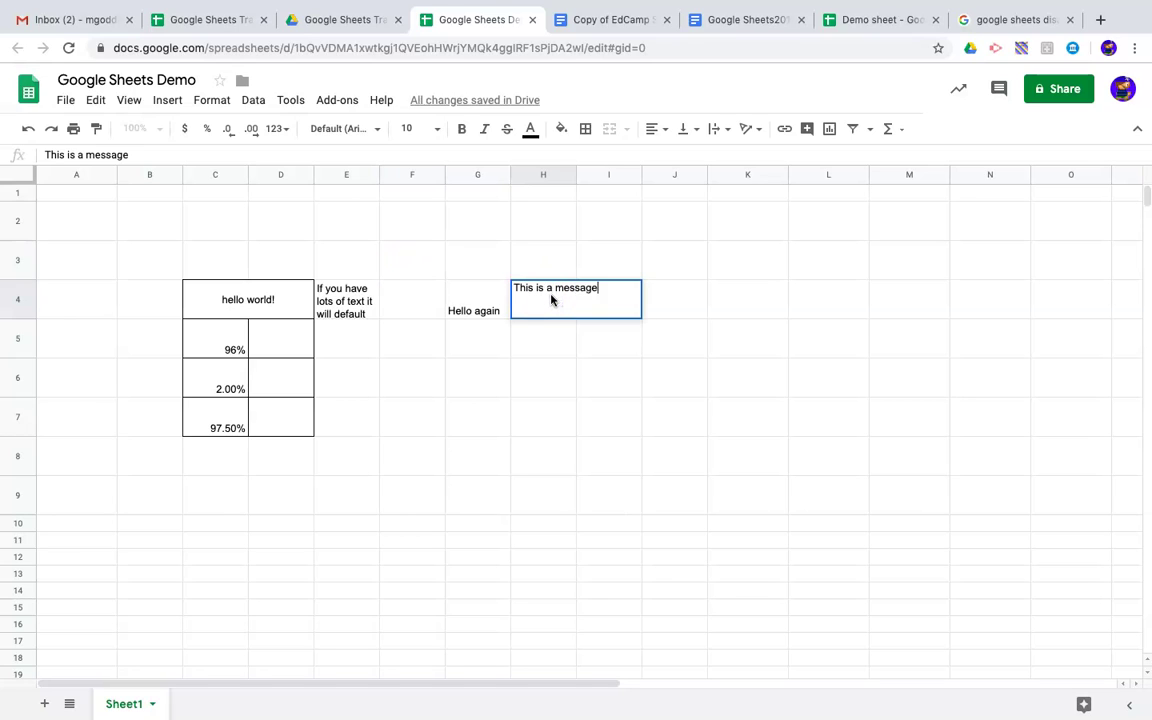
{"action": "key", "text": "Return"}
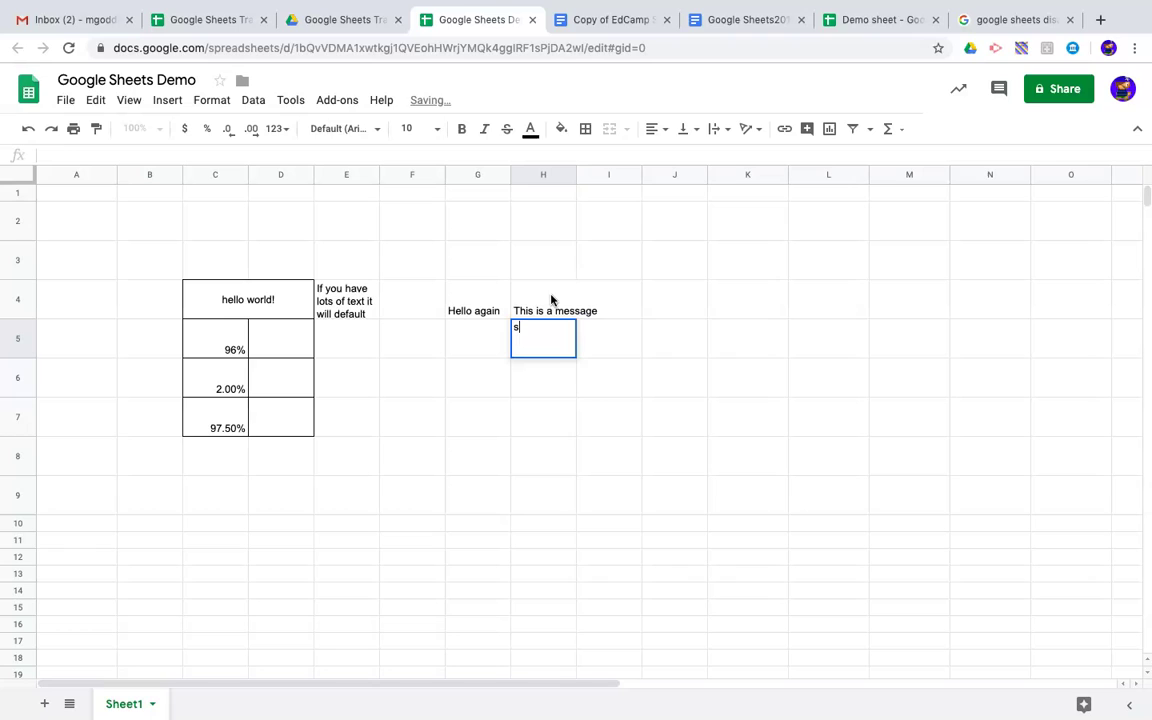
Enter 'short message' in H5 and 50 in H6.
{"action": "type", "text": "short message"}
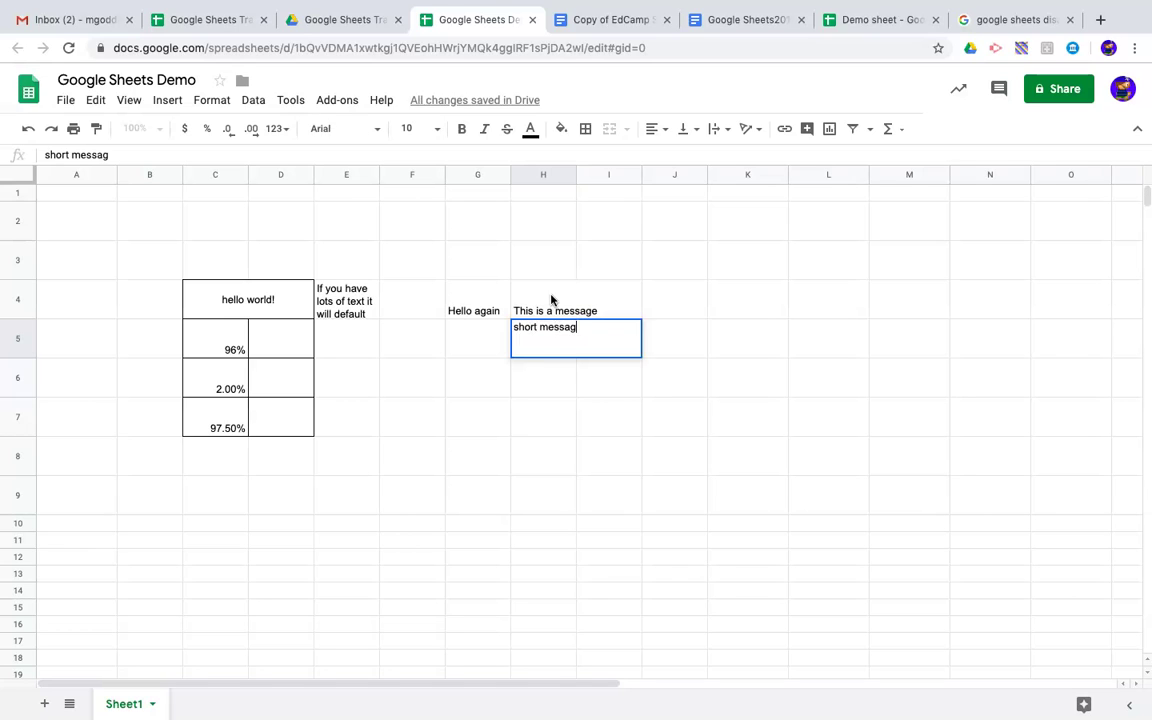
{"action": "key", "text": "Return"}
{"action": "type", "text": "5"}
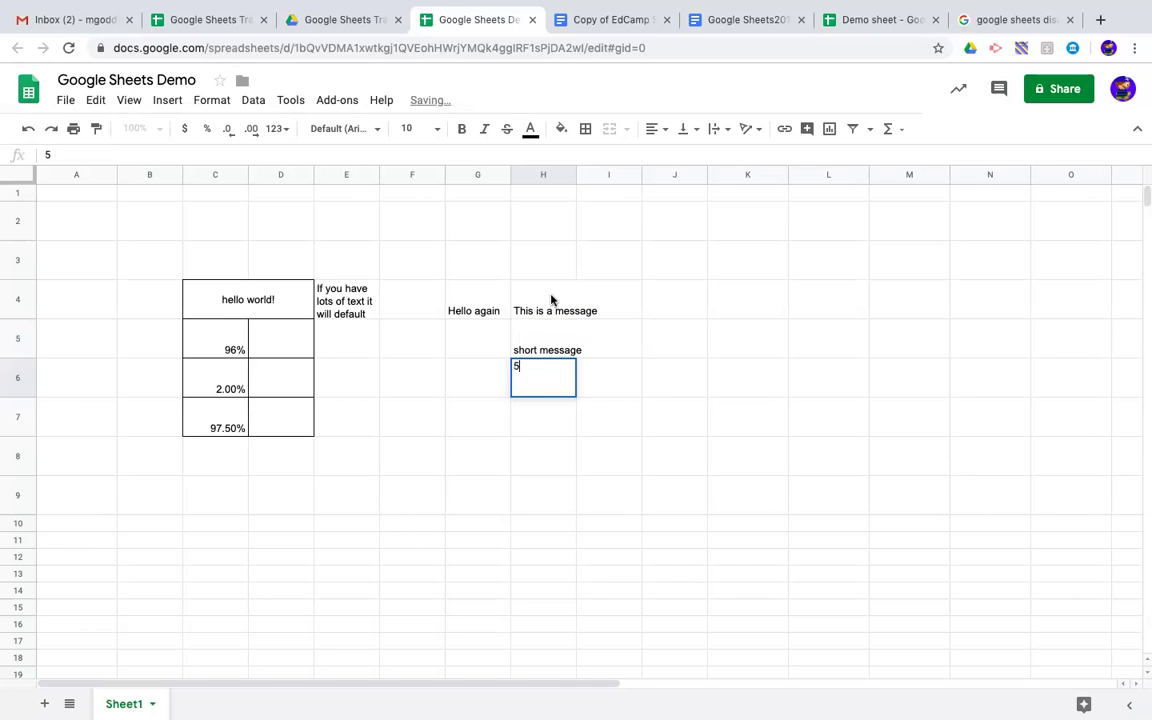
{"action": "type", "text": "0"}
{"action": "key", "text": "Return"}
Widen and auto-fit column H so 'This is a message' fits in H4.
{"action": "left_click_drag", "start_coordinate": [550, 302], "coordinate": [557, 570]}
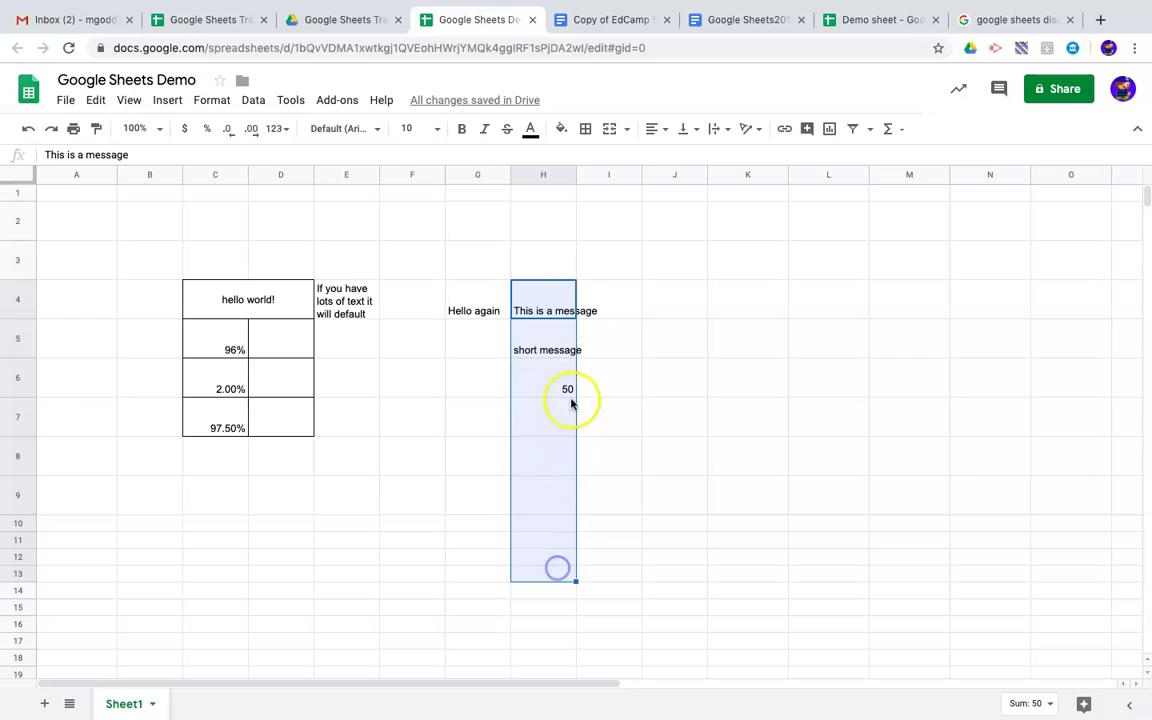
{"action": "mouse_move", "coordinate": [575, 178]}
{"action": "left_mouse_down"}
{"action": "mouse_move", "coordinate": [709, 174]}
{"action": "mouse_move", "coordinate": [581, 173]}
{"action": "left_mouse_up"}
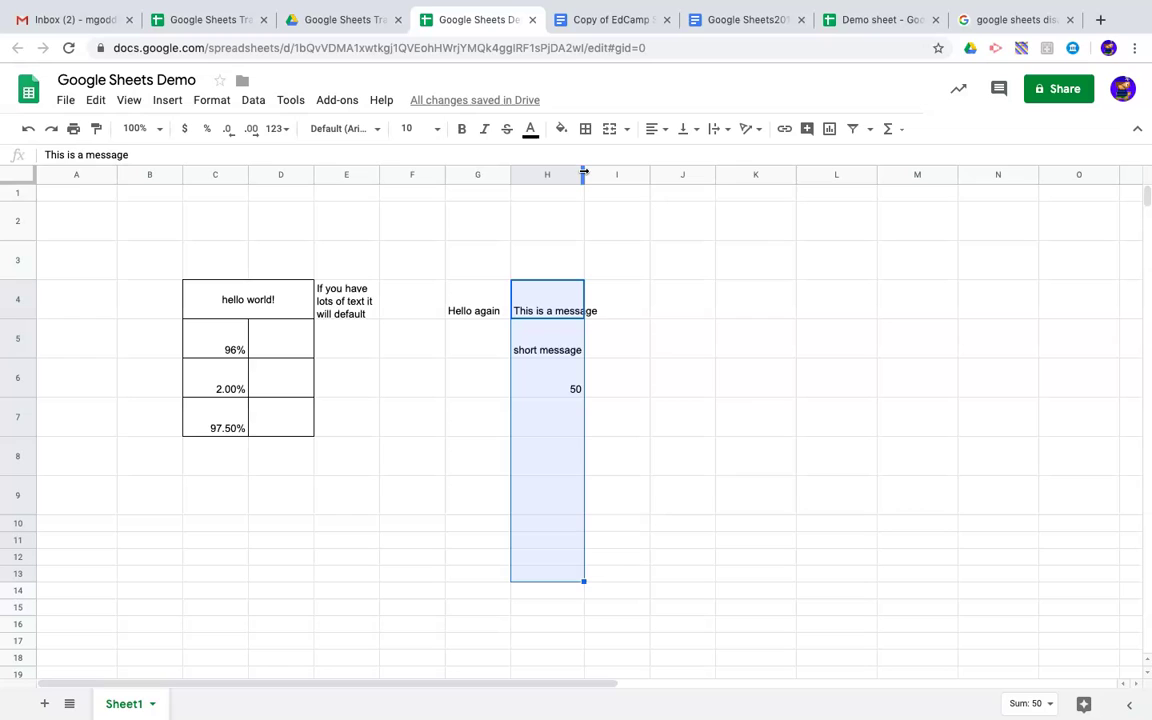
{"action": "double_click", "coordinate": [583, 172]}
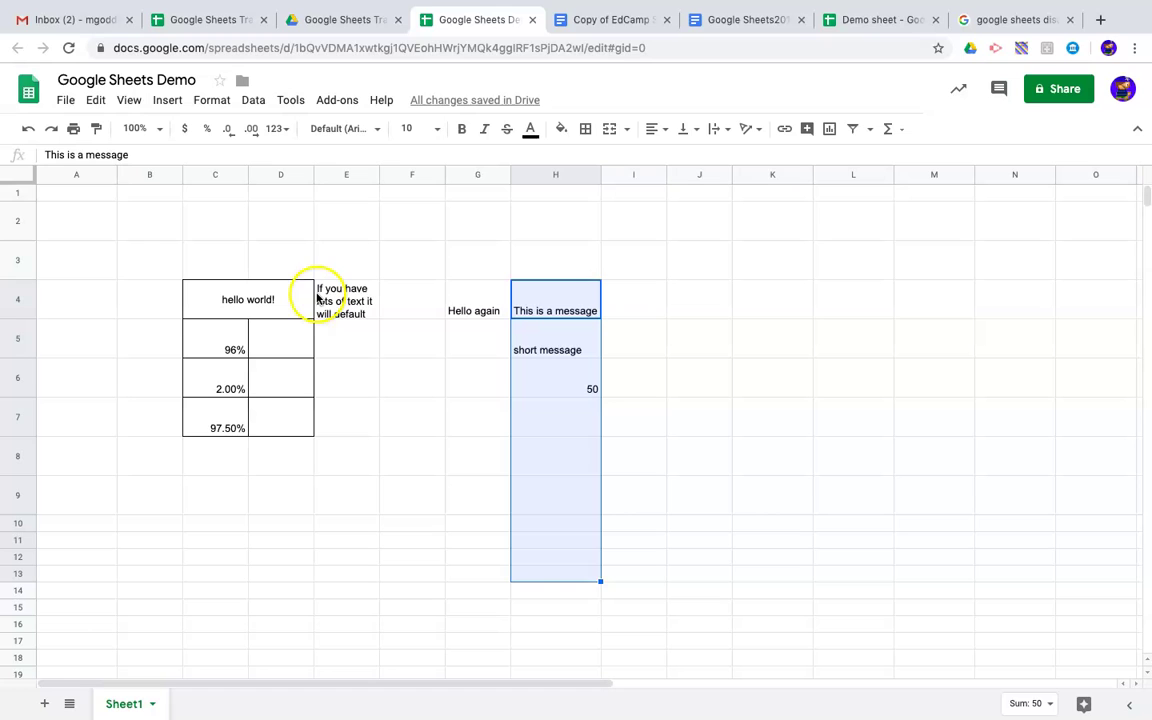
Narrow columns C–H, then auto-fit columns C and E to their contents.
{"action": "left_click_drag", "start_coordinate": [196, 177], "coordinate": [522, 177]}
{"action": "left_click", "coordinate": [408, 261]}
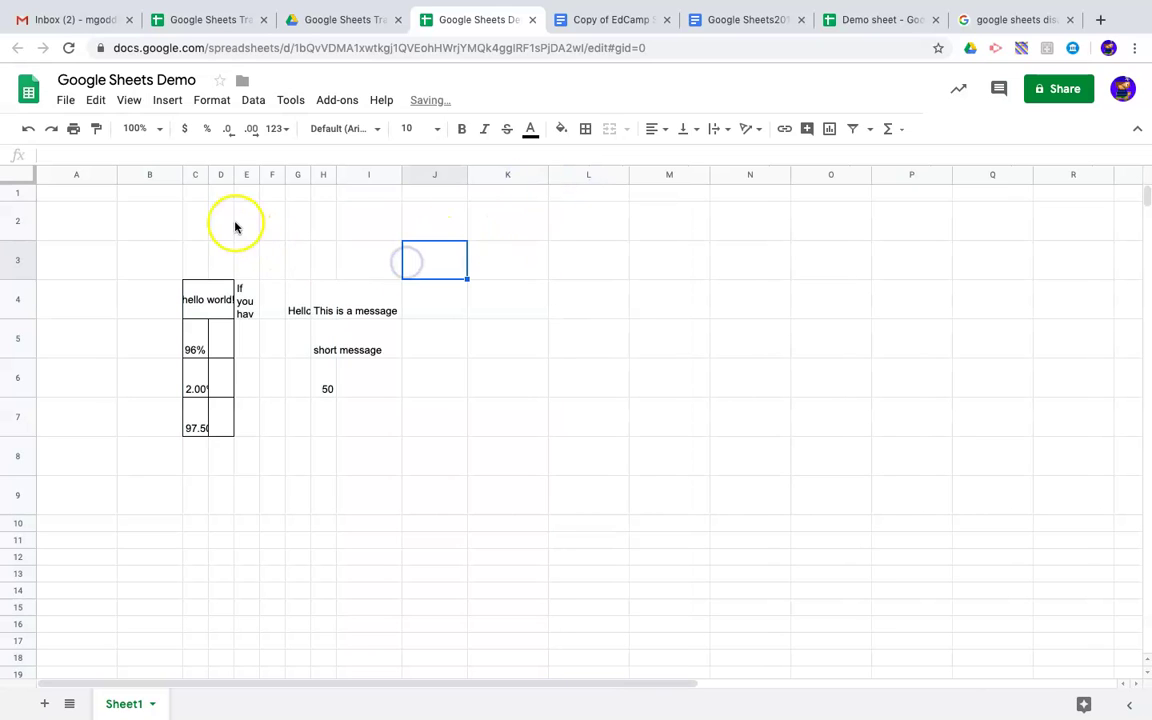
{"action": "double_click", "coordinate": [207, 172]}
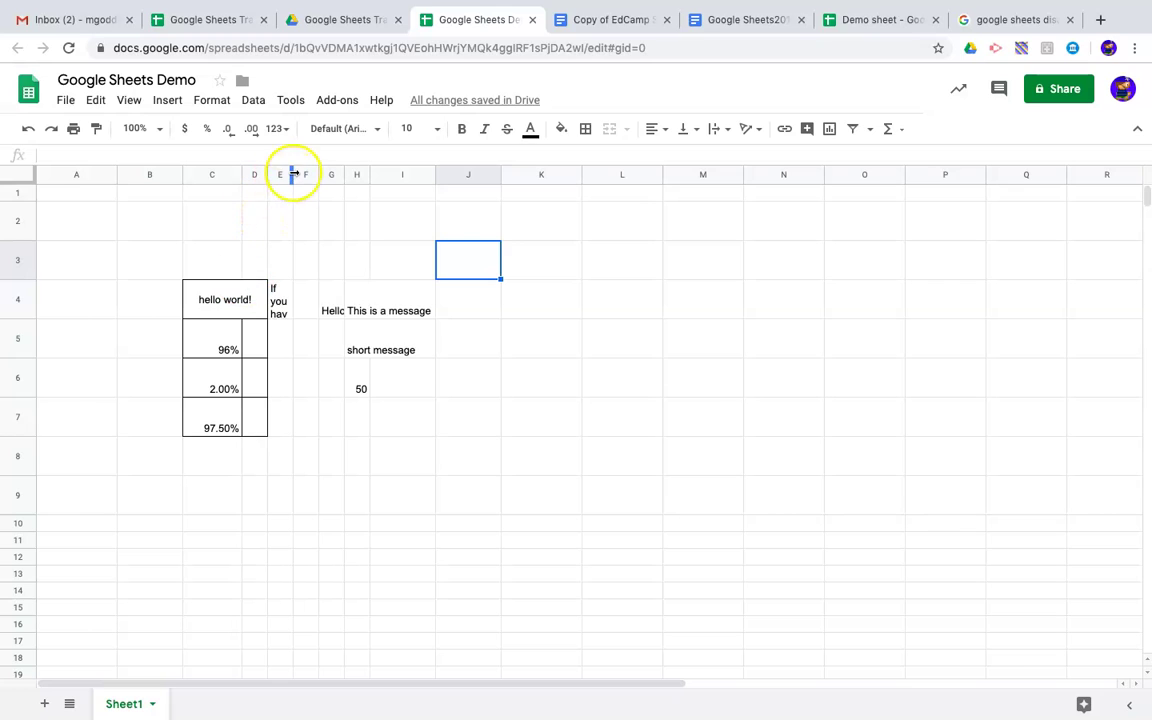
{"action": "double_click", "coordinate": [293, 174]}
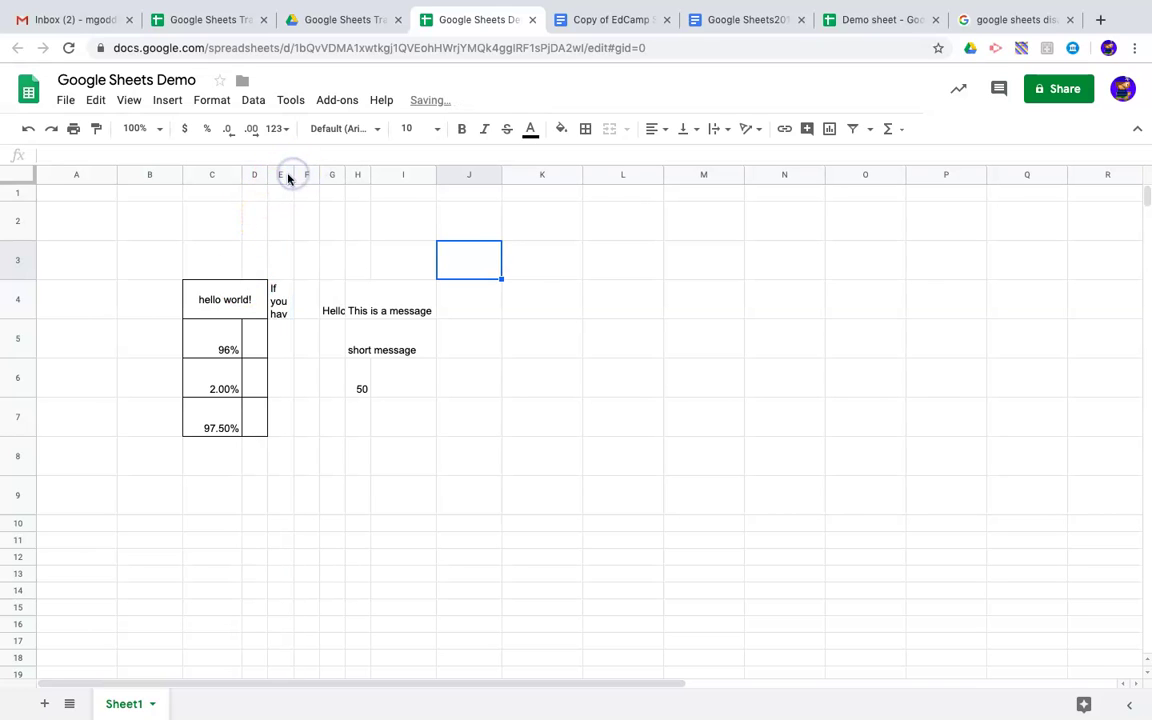
Widen column E so its long text wraps over three readable lines.
{"action": "left_click_drag", "start_coordinate": [283, 174], "coordinate": [401, 172]}
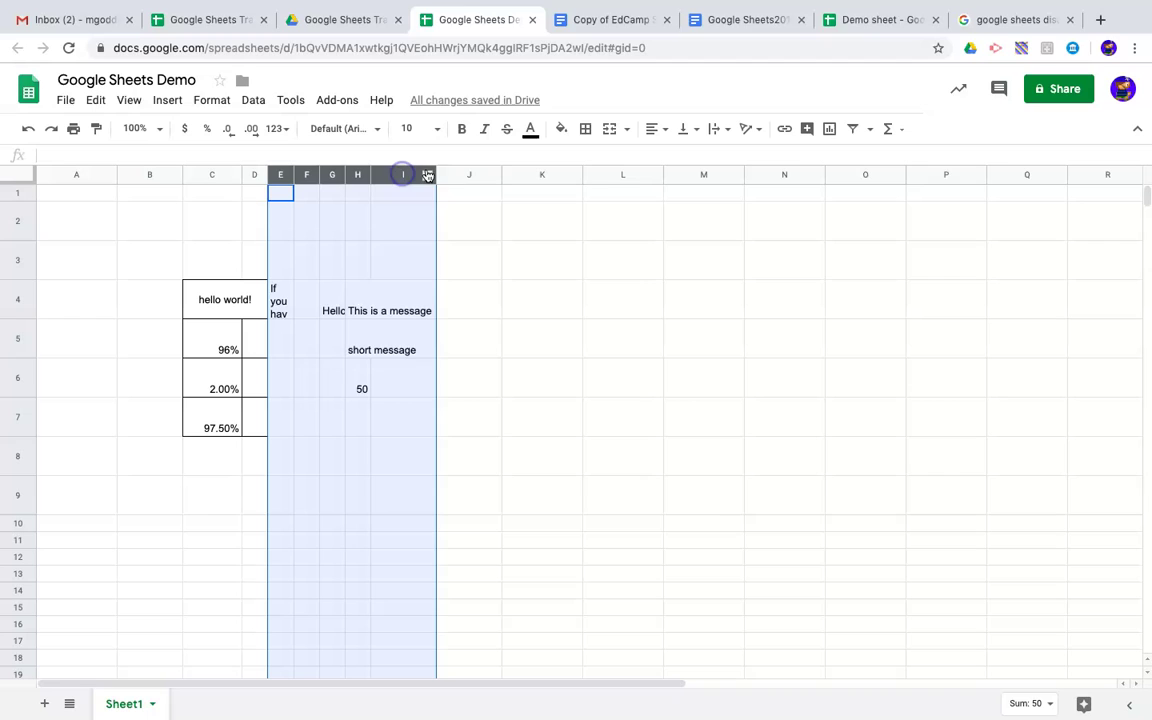
{"action": "left_click", "coordinate": [311, 234]}
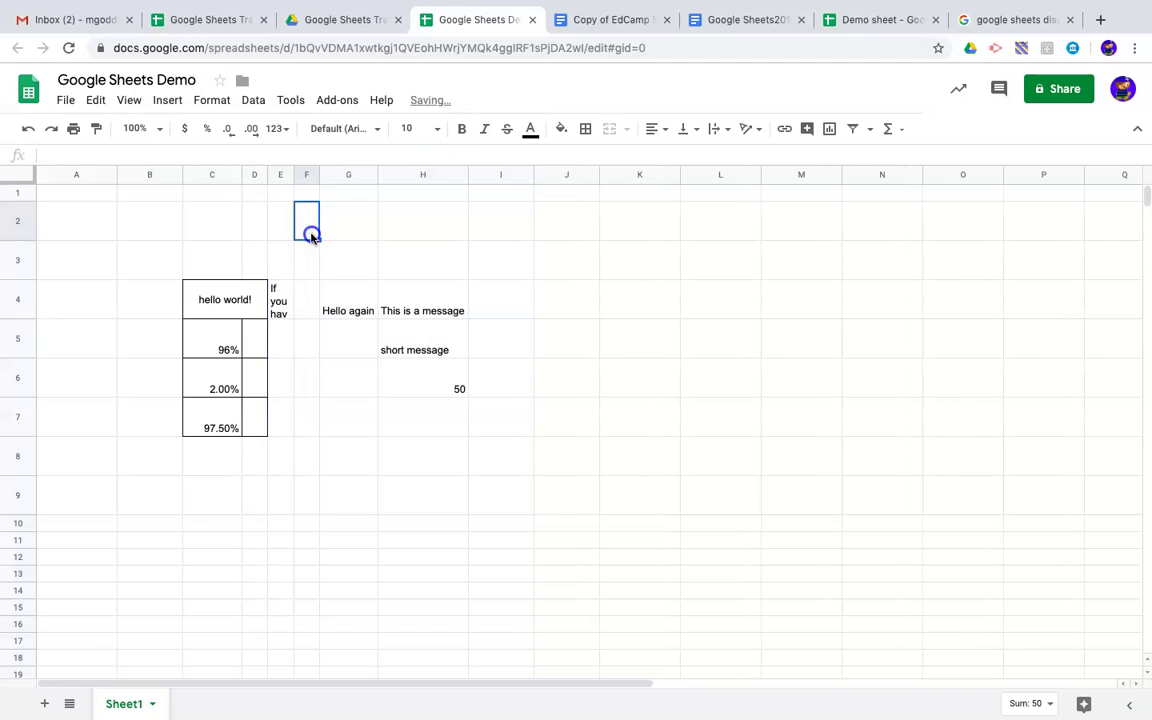
{"action": "left_click", "coordinate": [279, 304]}
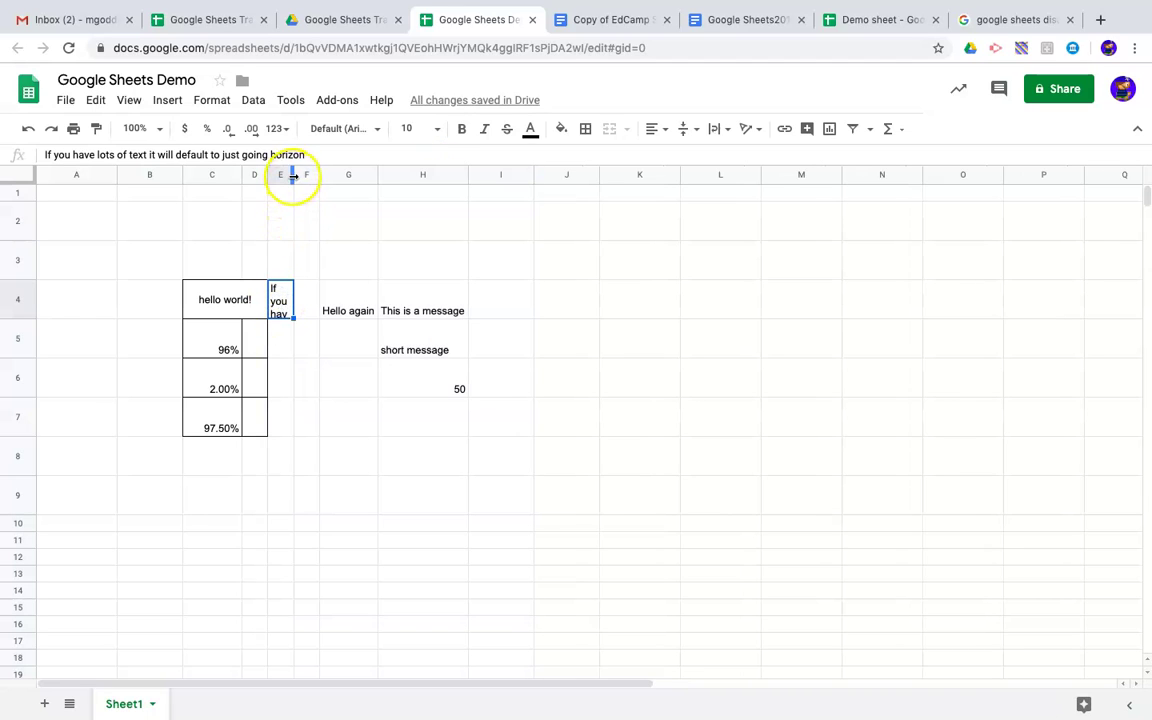
{"action": "left_click_drag", "start_coordinate": [293, 175], "coordinate": [343, 175]}
{"action": "left_click", "coordinate": [349, 175]}
{"action": "left_click", "coordinate": [339, 176]}
{"action": "right_click", "coordinate": [339, 176]}
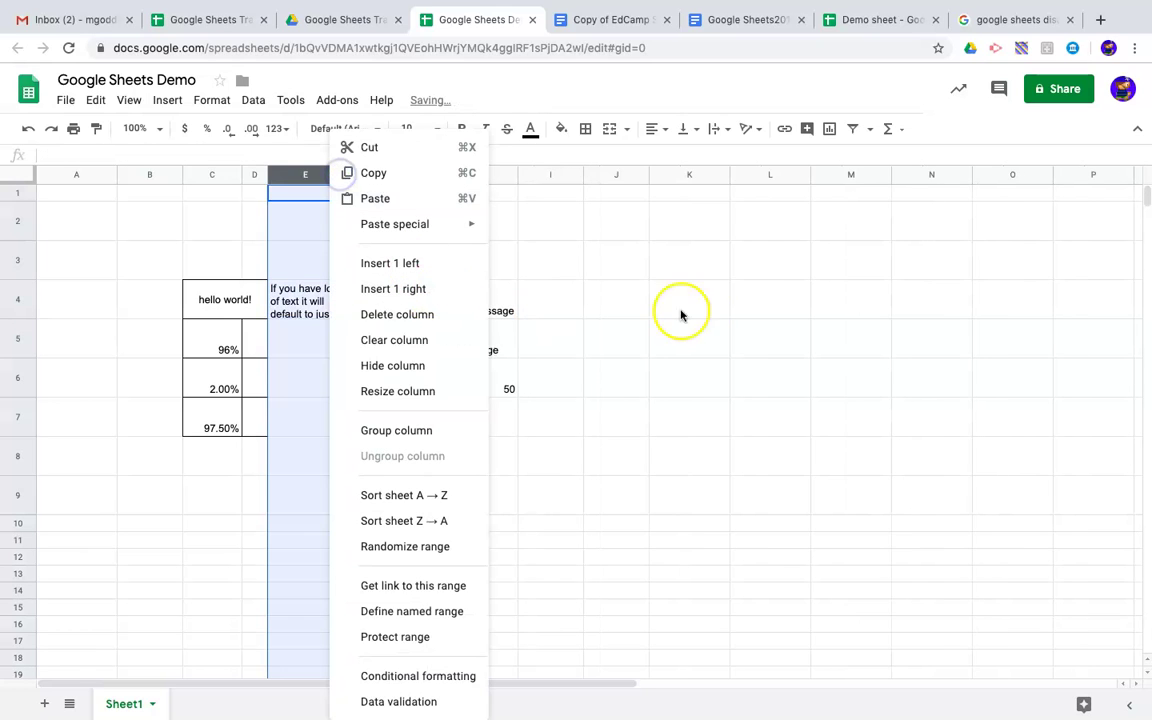
{"action": "key", "text": "Escape"}
{"action": "left_click", "coordinate": [629, 340]}
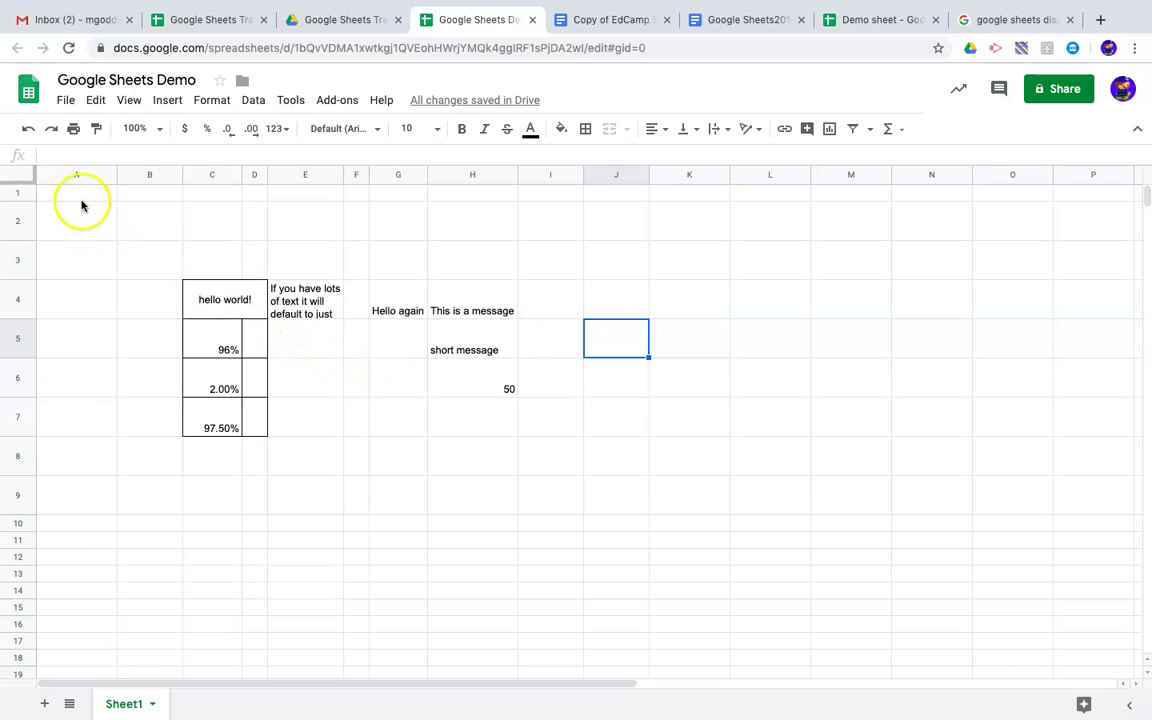
Select the whole sheet, delete all cell contents and clear every border.
{"action": "left_click", "coordinate": [30, 178]}
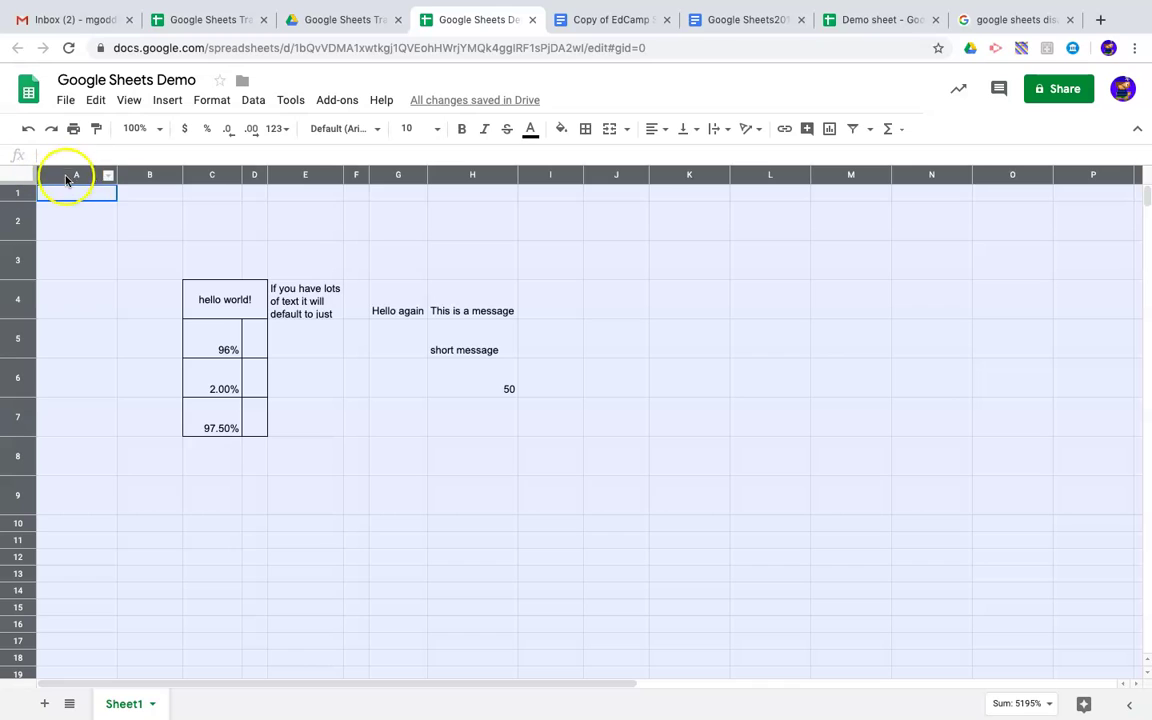
{"action": "key", "text": "Delete"}
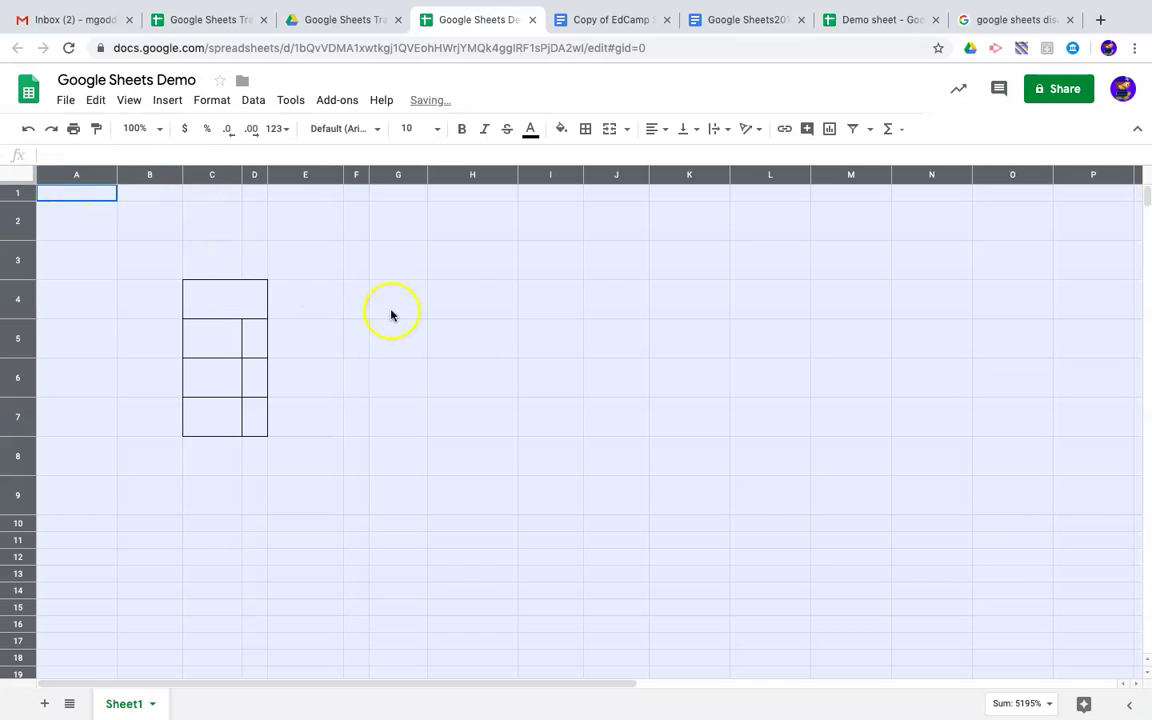
{"action": "left_click", "coordinate": [588, 131]}
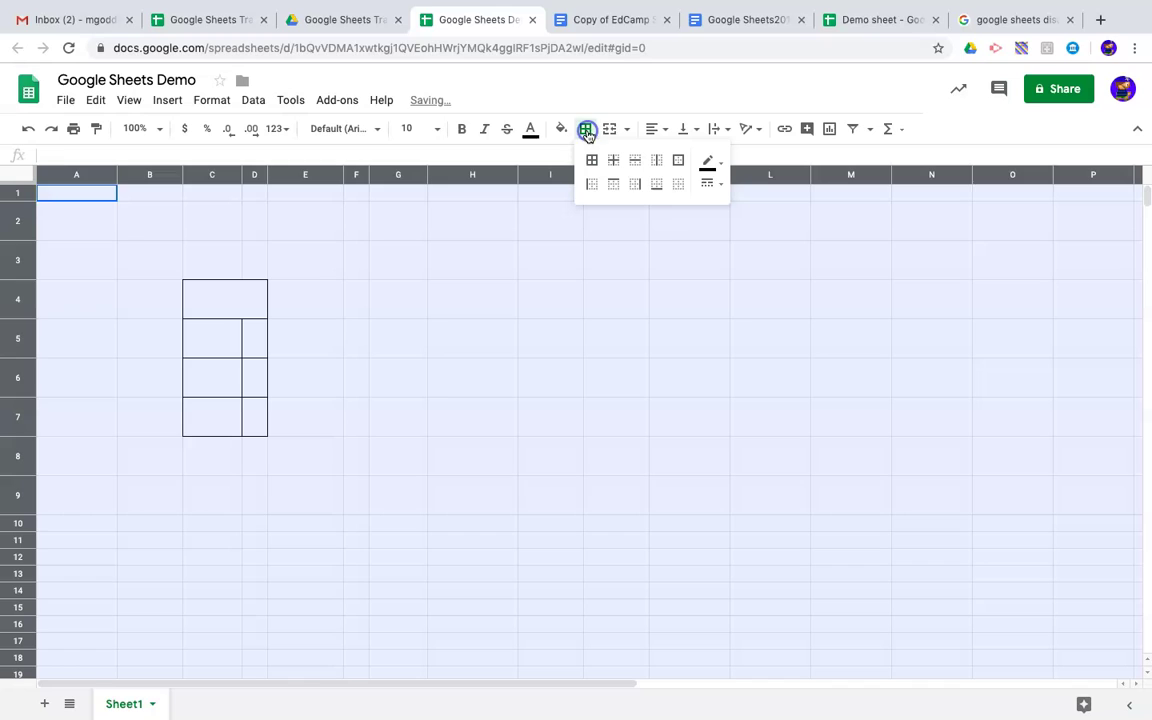
{"action": "left_click", "coordinate": [679, 187]}
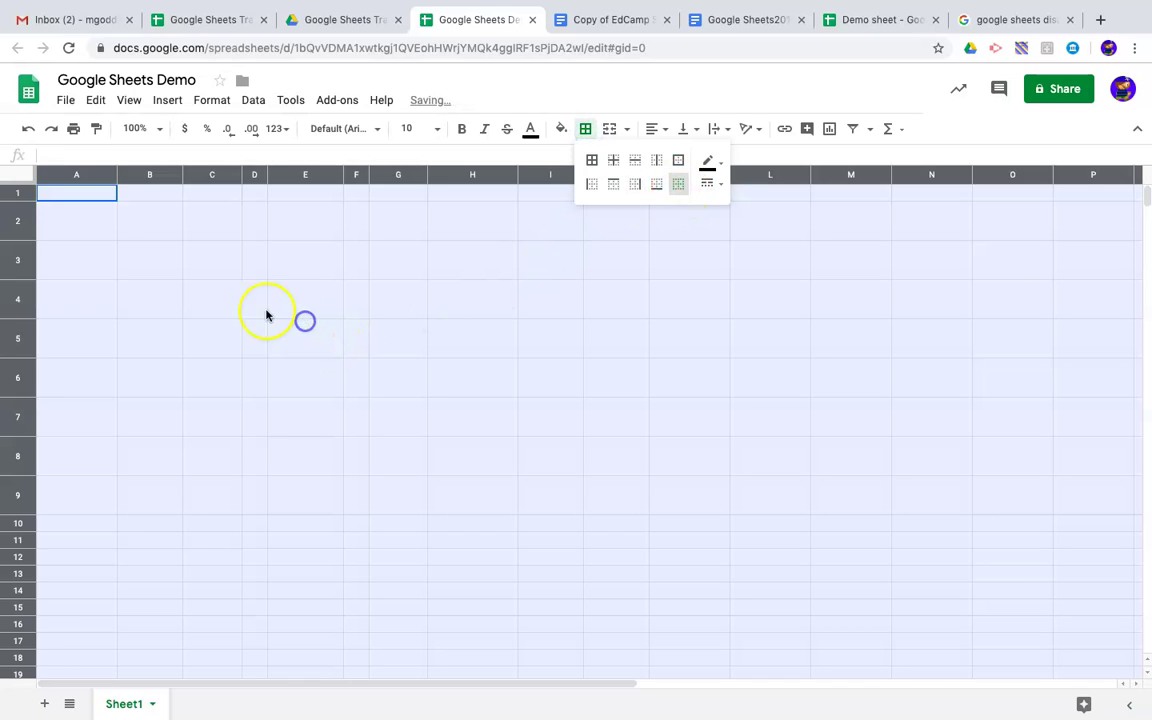
{"action": "left_click", "coordinate": [305, 321]}
{"action": "left_click", "coordinate": [224, 298]}
{"action": "left_click", "coordinate": [14, 176]}
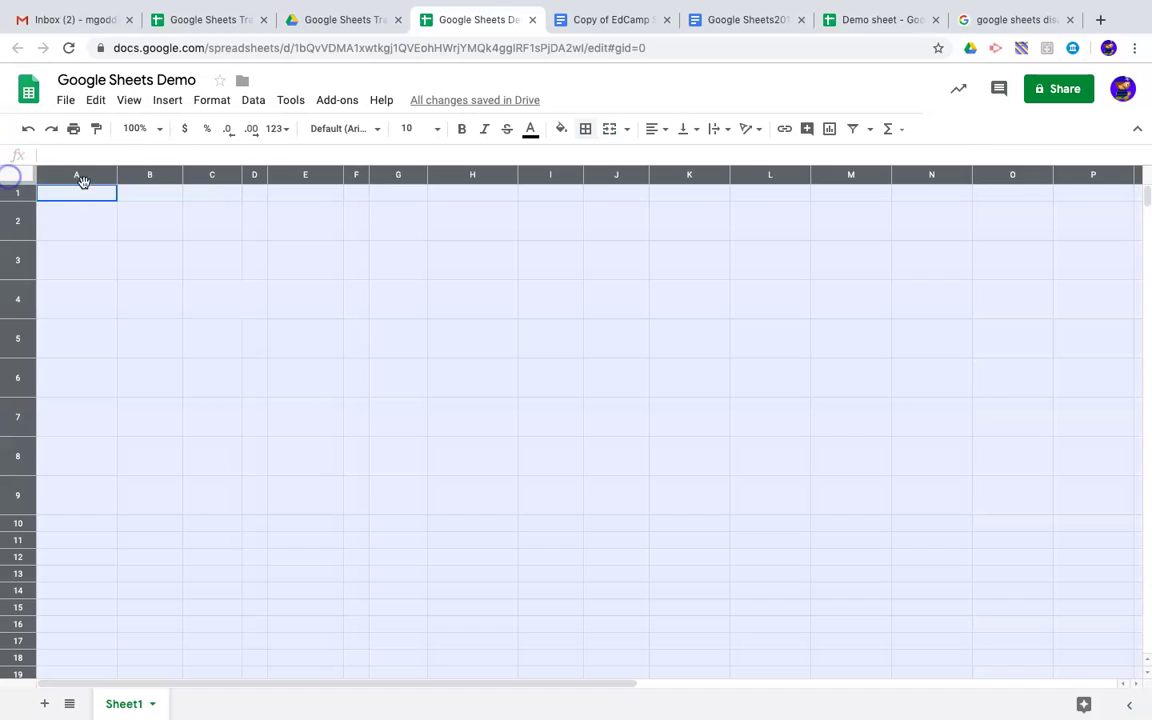
Give all columns one equal width and all rows one standard short height.
{"action": "left_click_drag", "start_coordinate": [183, 175], "coordinate": [197, 173]}
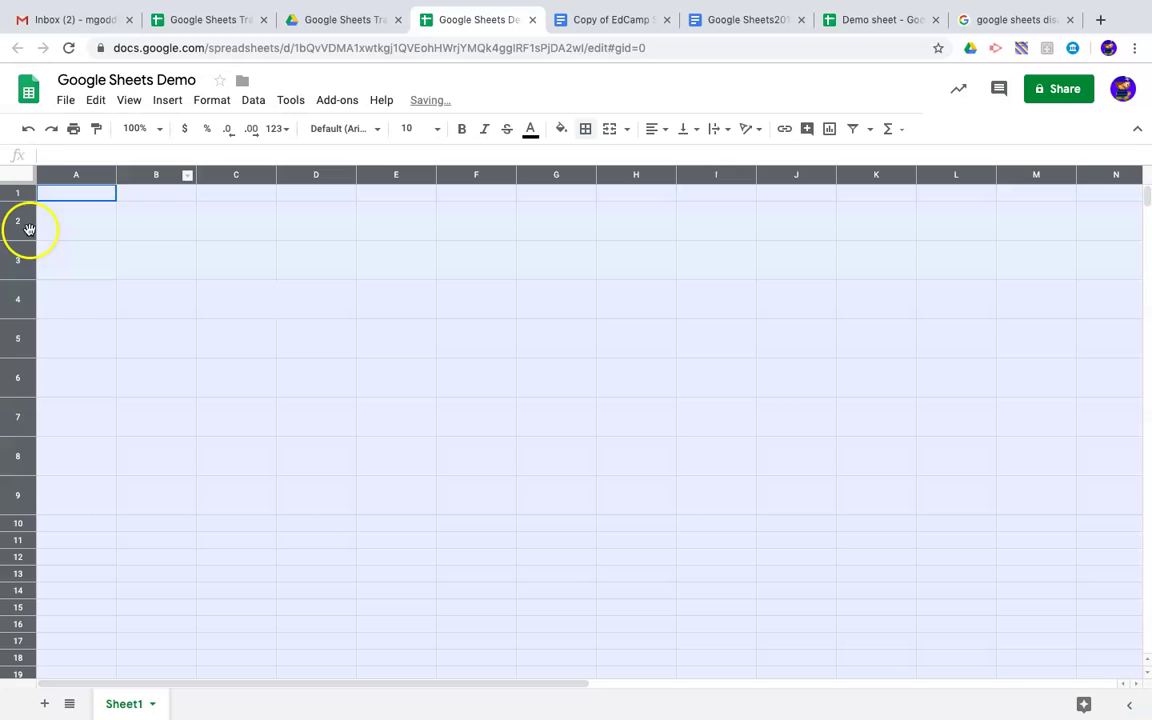
{"action": "left_click_drag", "start_coordinate": [17, 239], "coordinate": [16, 225]}
{"action": "left_click", "coordinate": [147, 278]}
Unmerge cells C4:D4.
{"action": "left_click_drag", "start_coordinate": [226, 274], "coordinate": [352, 282]}
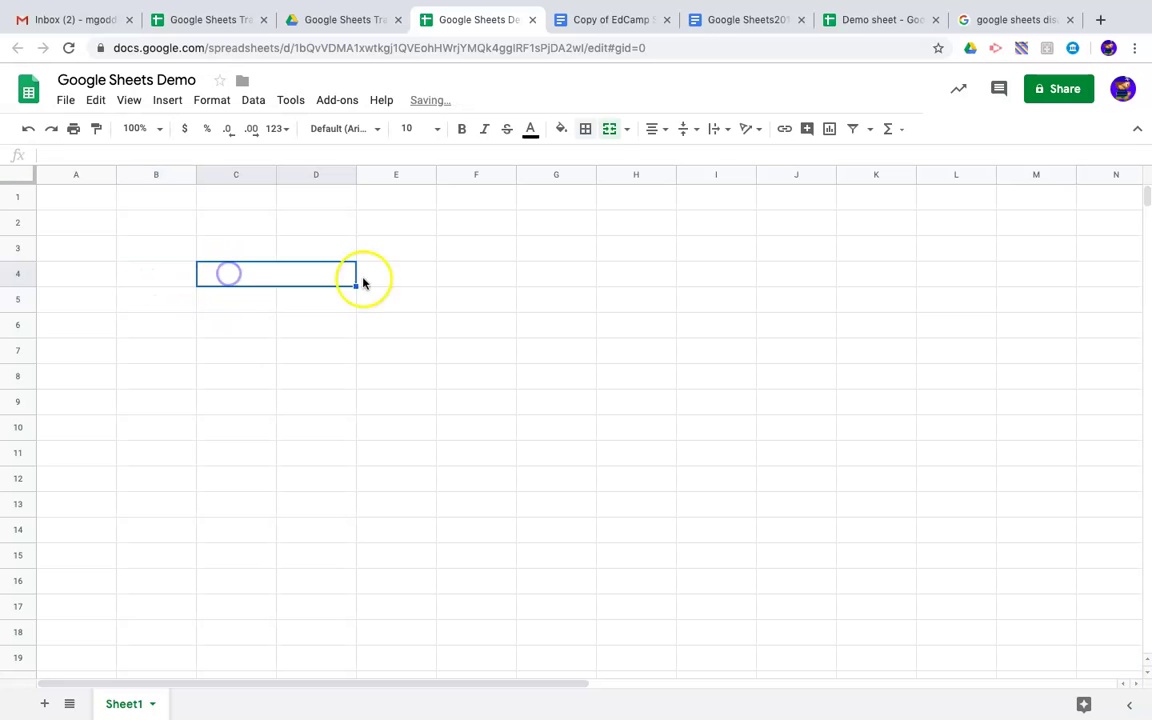
{"action": "left_click", "coordinate": [598, 135]}
{"action": "left_click", "coordinate": [535, 391]}
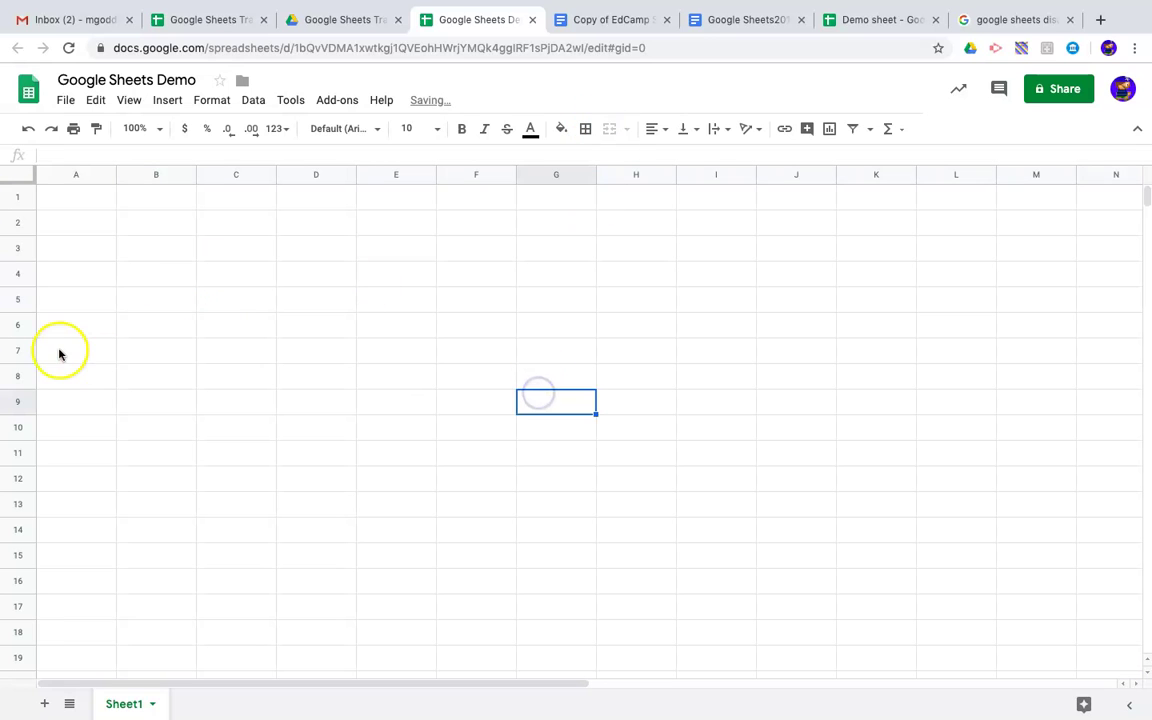